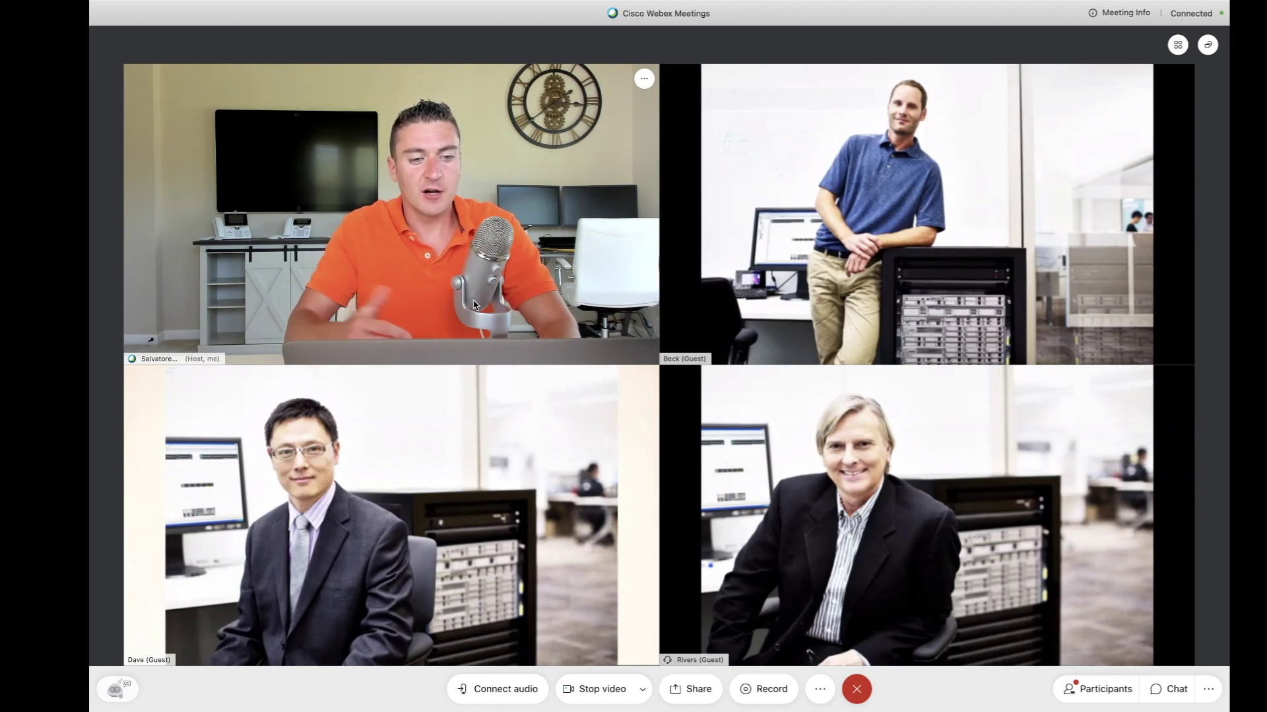
Show the list of participants in the meeting.
{"action": "mouse_move", "coordinate": [342, 504]}
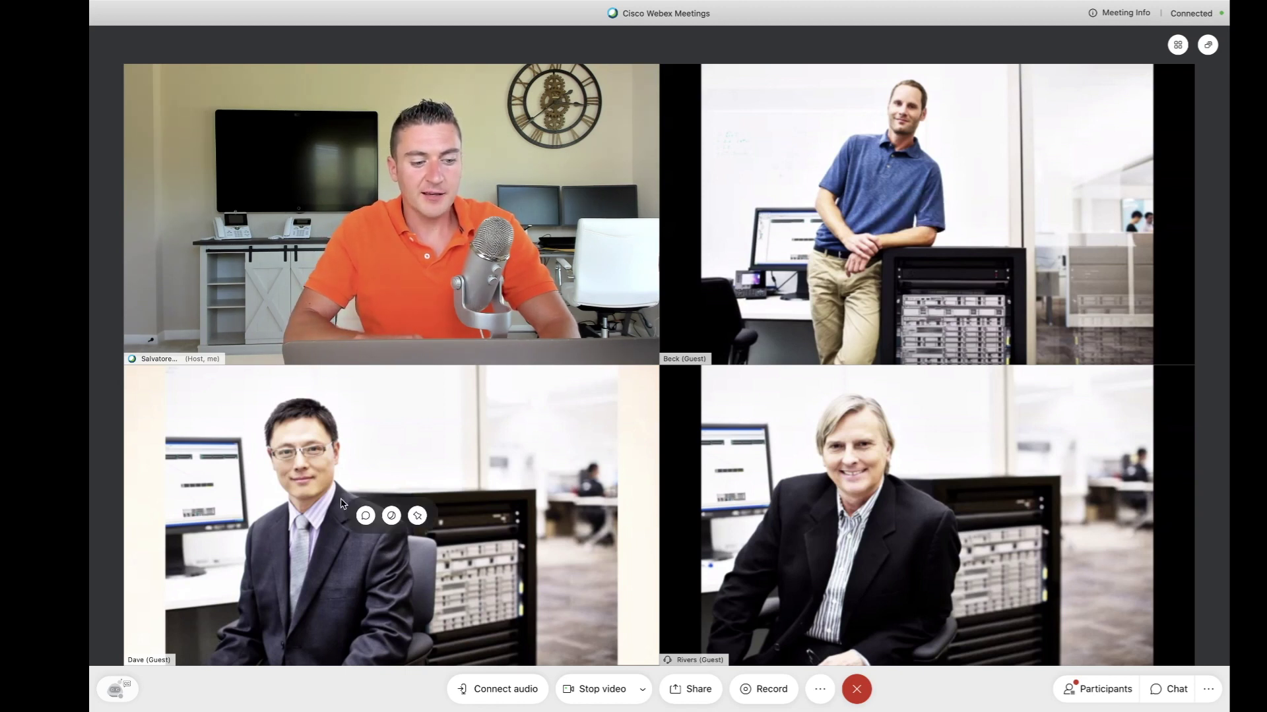
{"action": "mouse_move", "coordinate": [740, 568]}
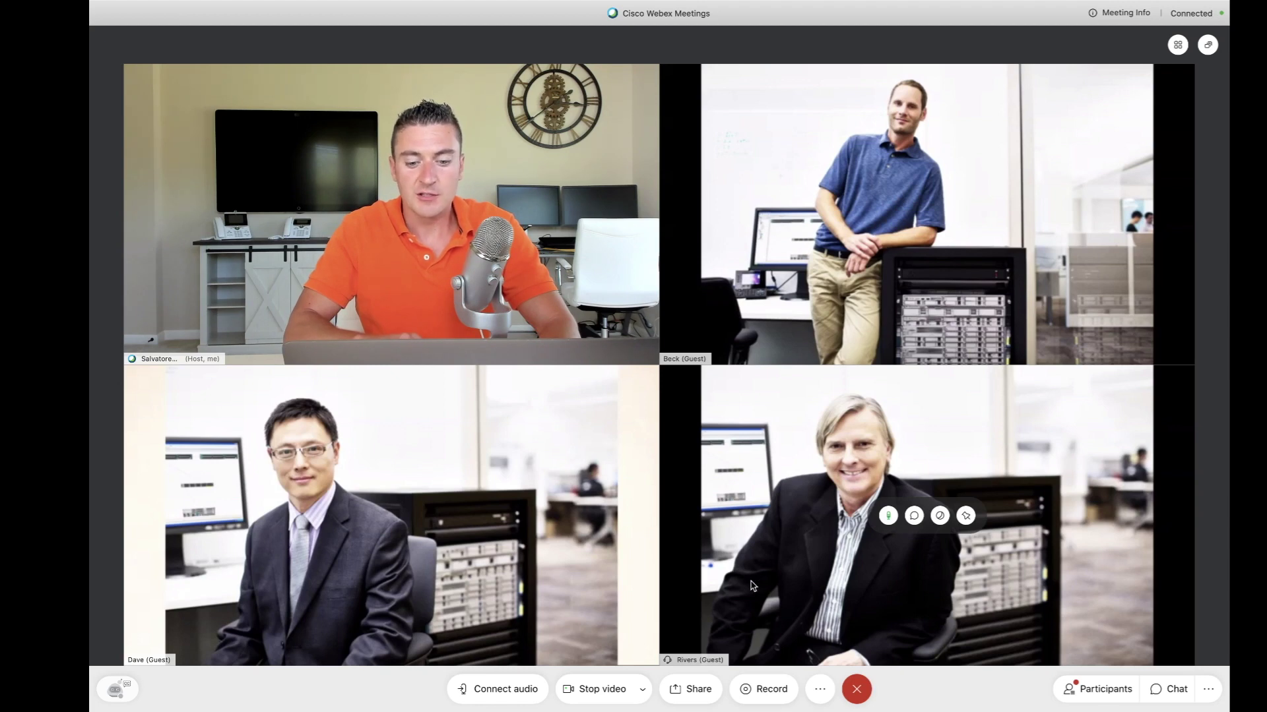
{"action": "left_click", "coordinate": [1099, 690]}
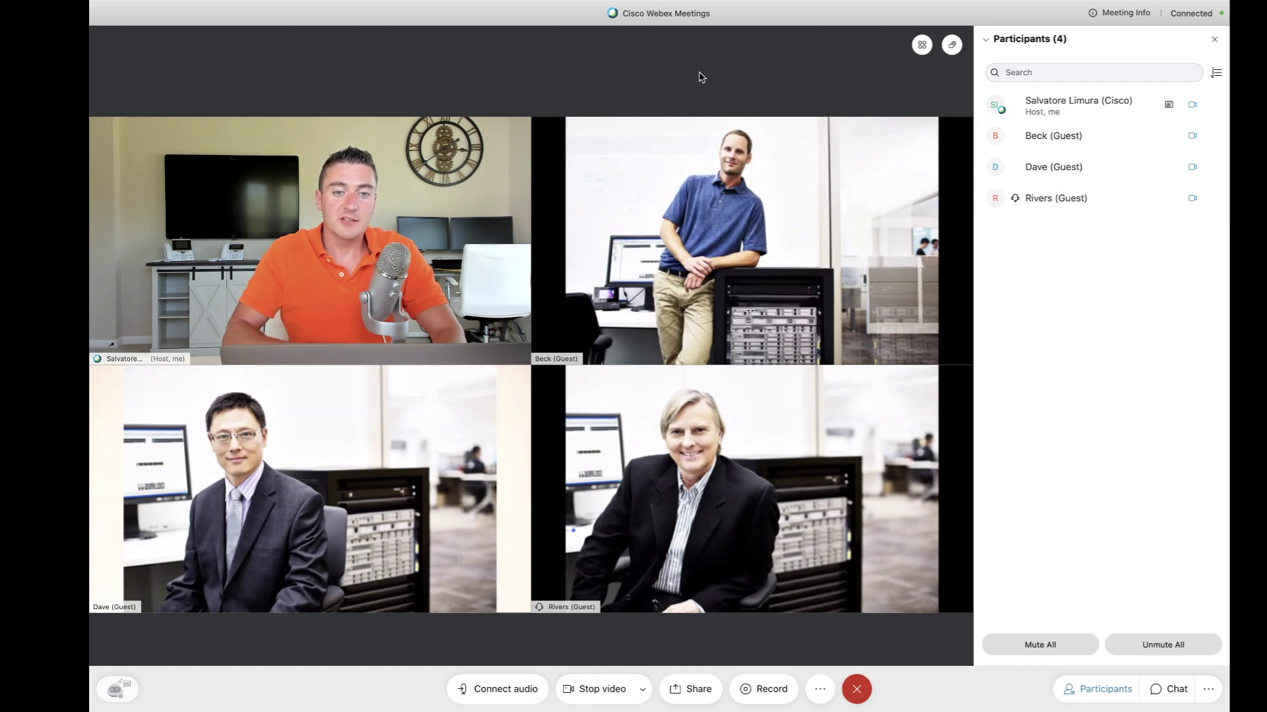
Enable breakout sessions for the meeting.
{"action": "mouse_move", "coordinate": [638, 5]}
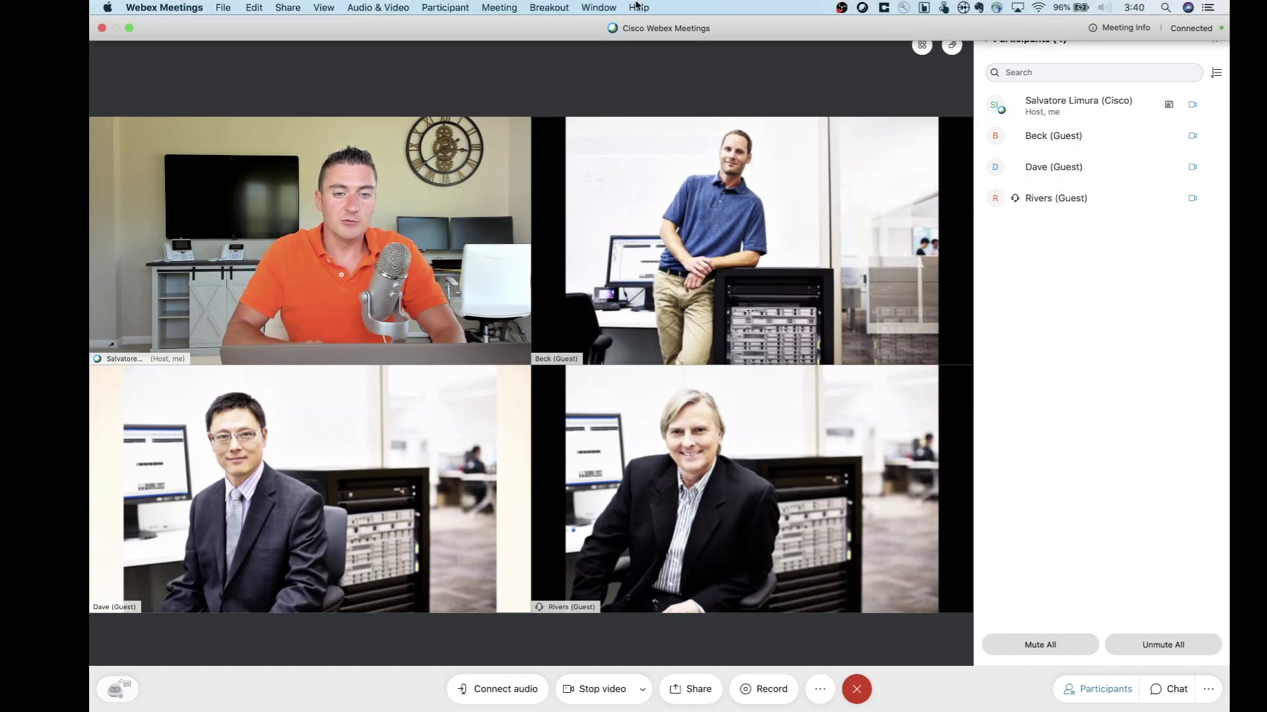
{"action": "left_click", "coordinate": [552, 8]}
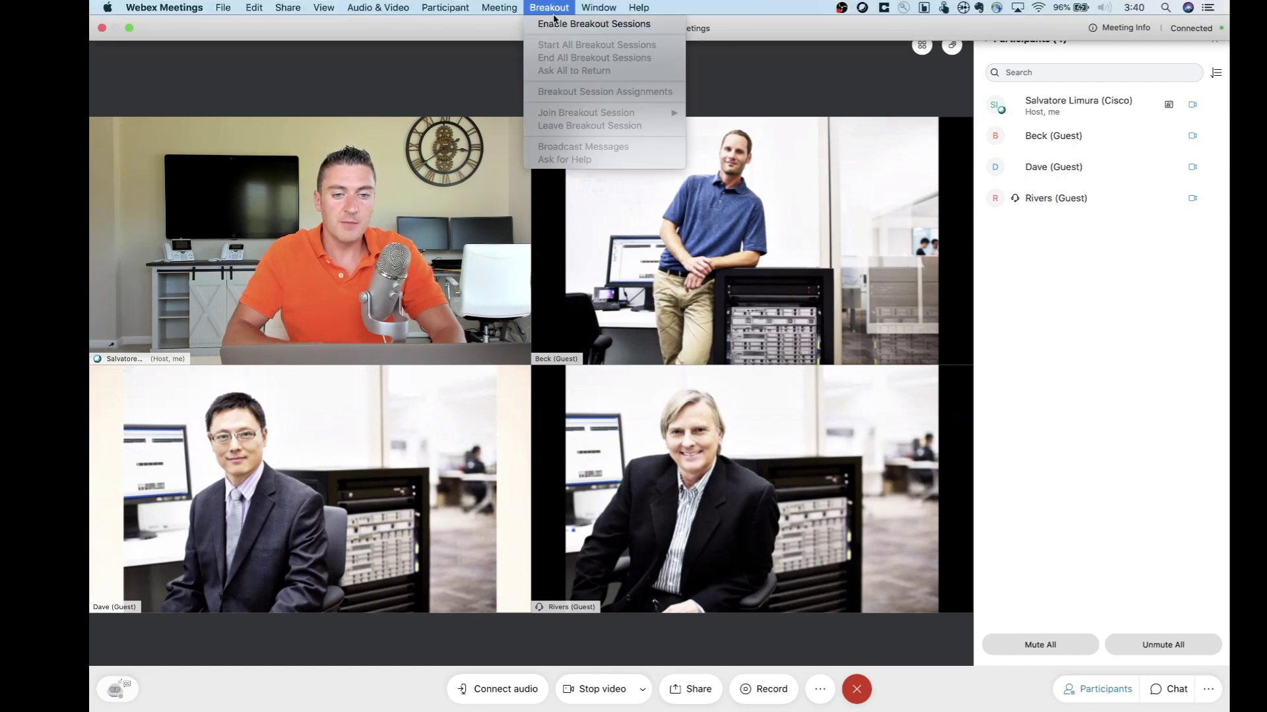
{"action": "left_click", "coordinate": [605, 24]}
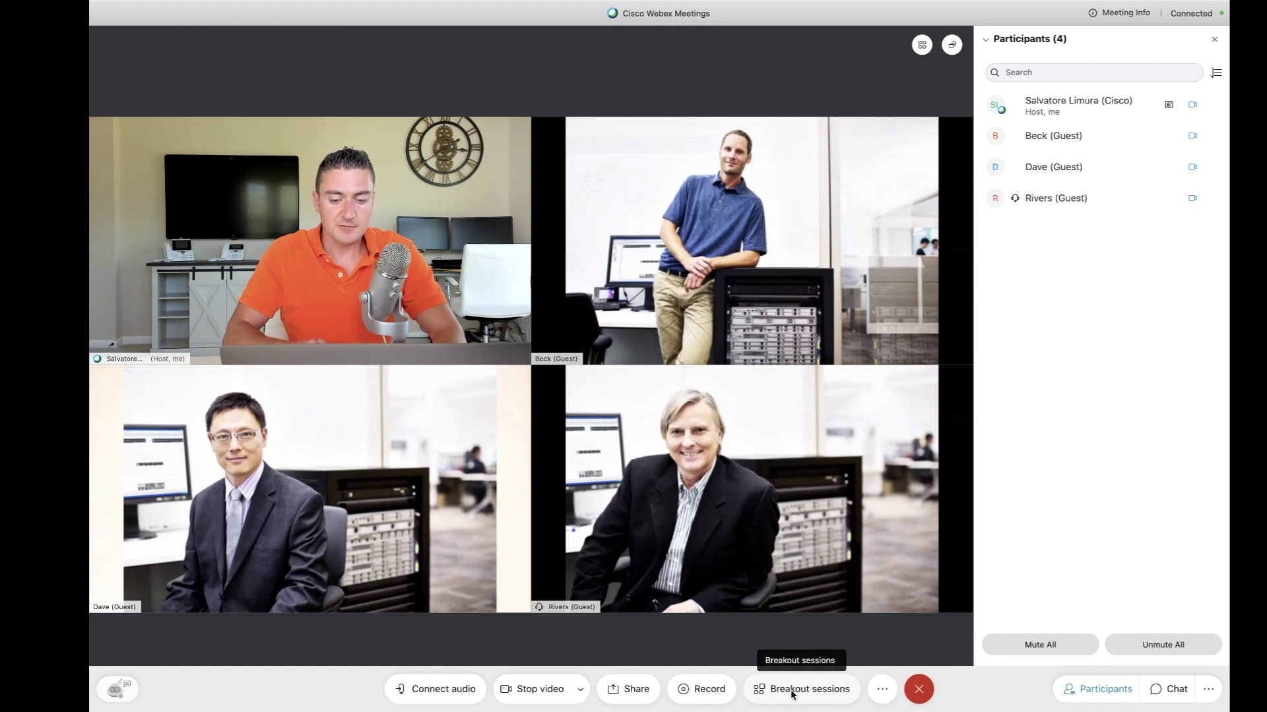
Create breakout session assignments that automatically divide the three participants into 2 sessions.
{"action": "left_click", "coordinate": [792, 690]}
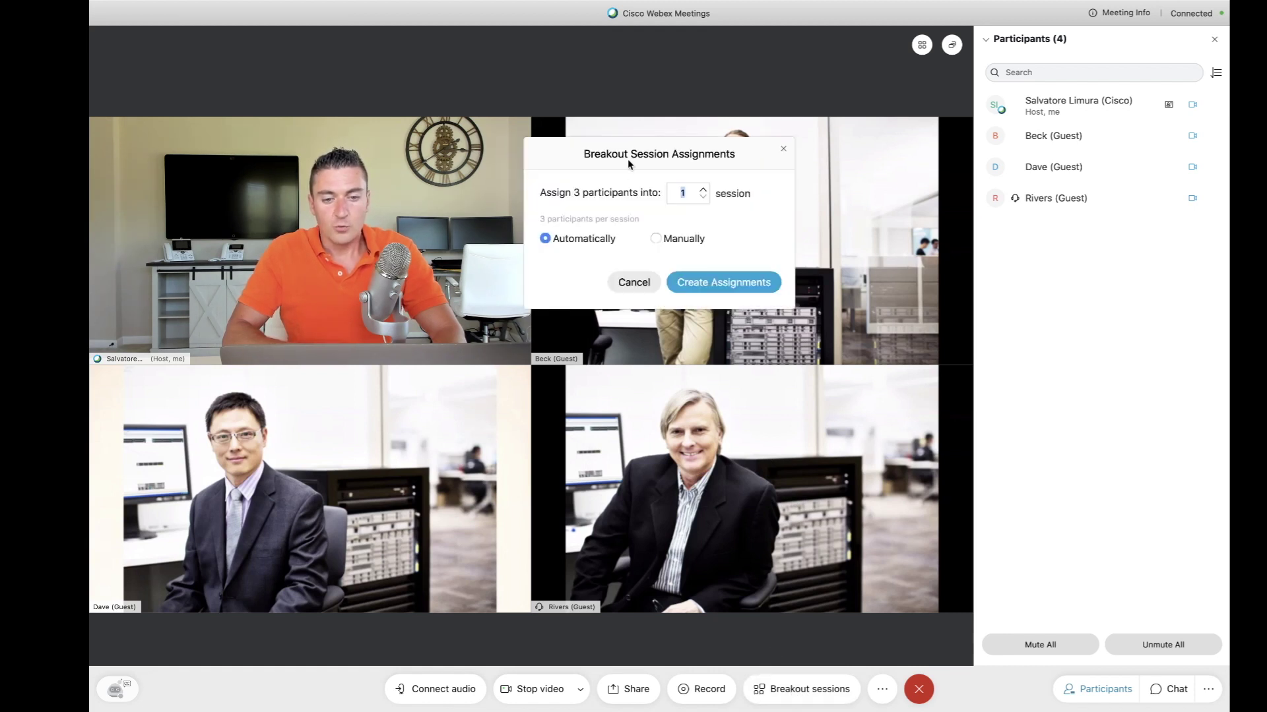
{"action": "left_click_drag", "start_coordinate": [628, 157], "coordinate": [579, 143]}
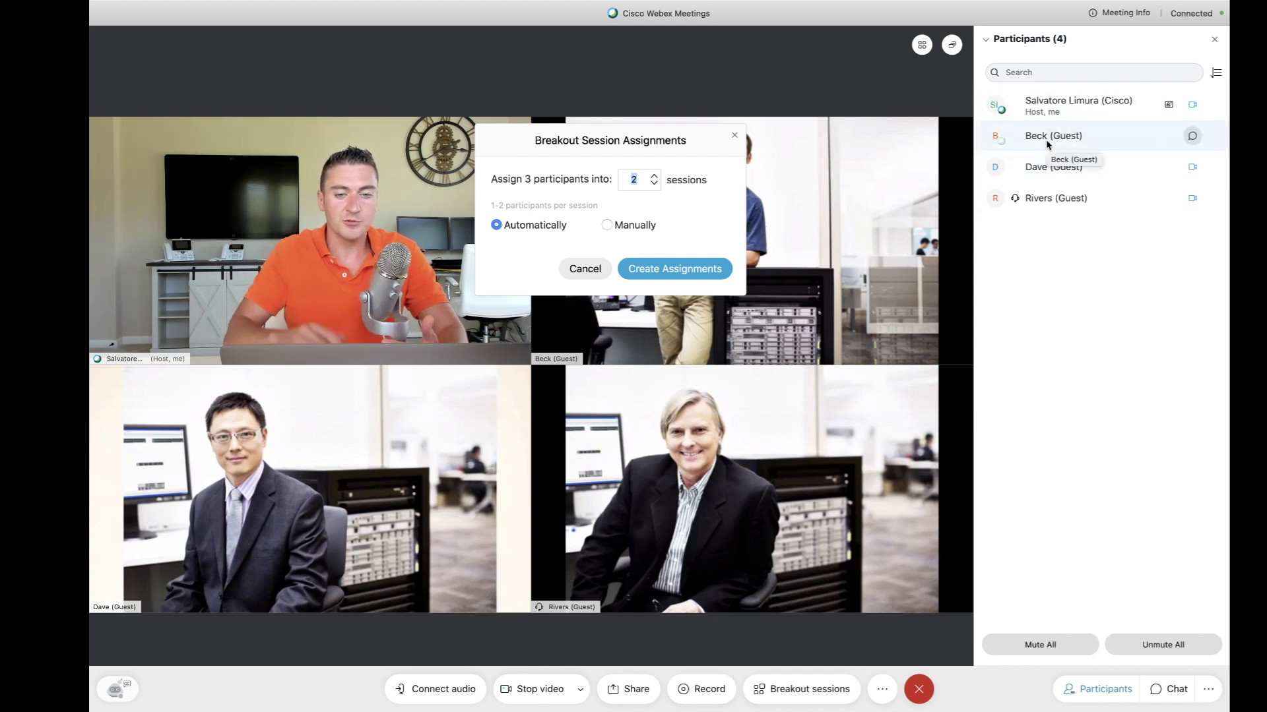
{"action": "left_click", "coordinate": [655, 178]}
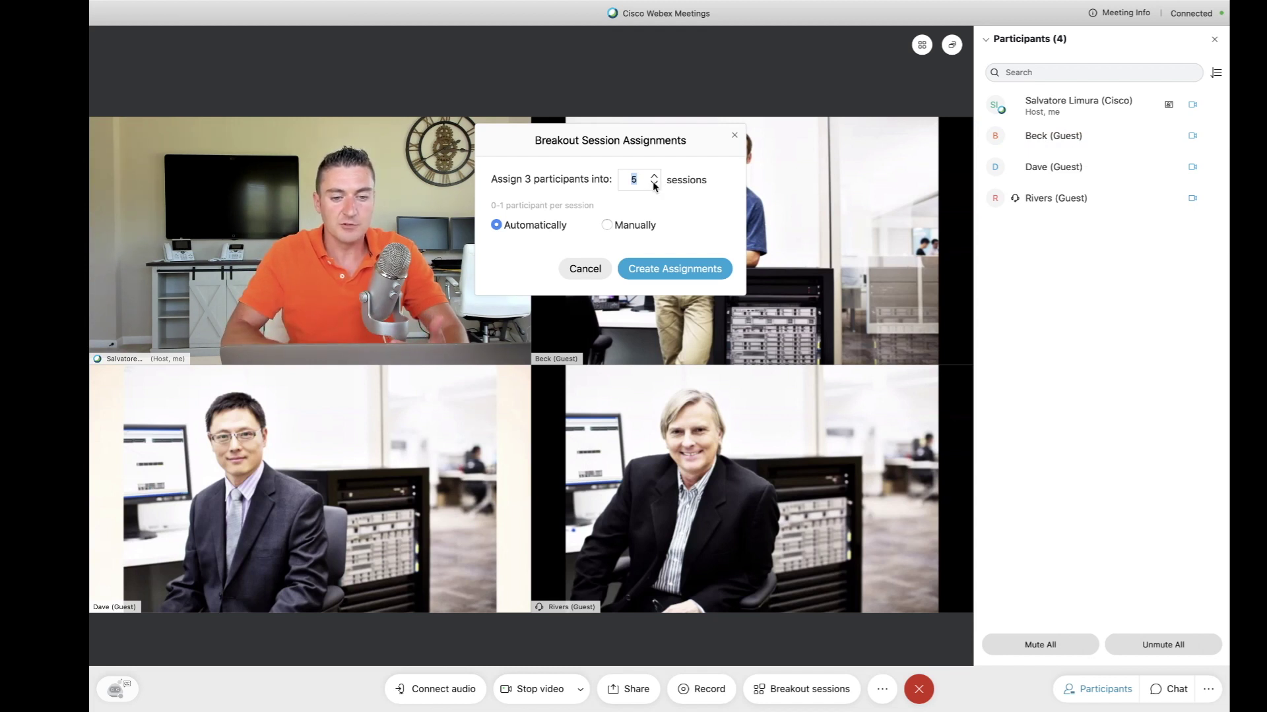
{"action": "left_click", "coordinate": [655, 184]}
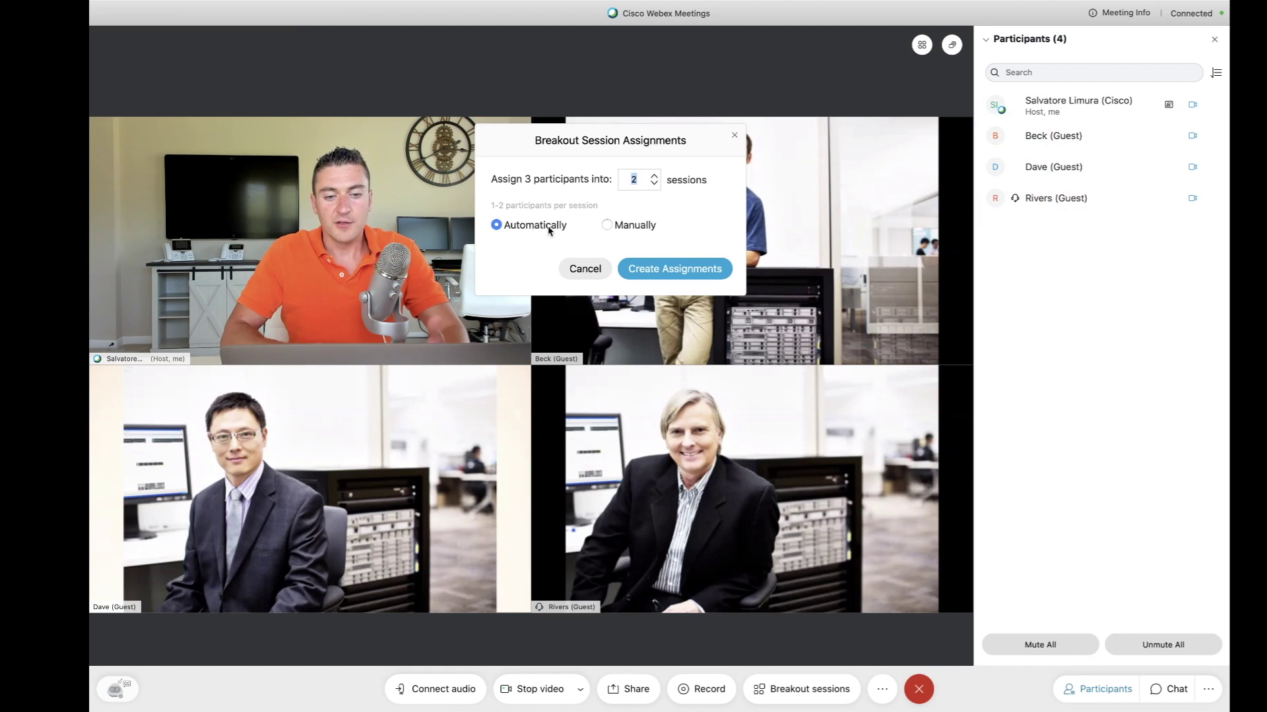
{"action": "left_click", "coordinate": [607, 225]}
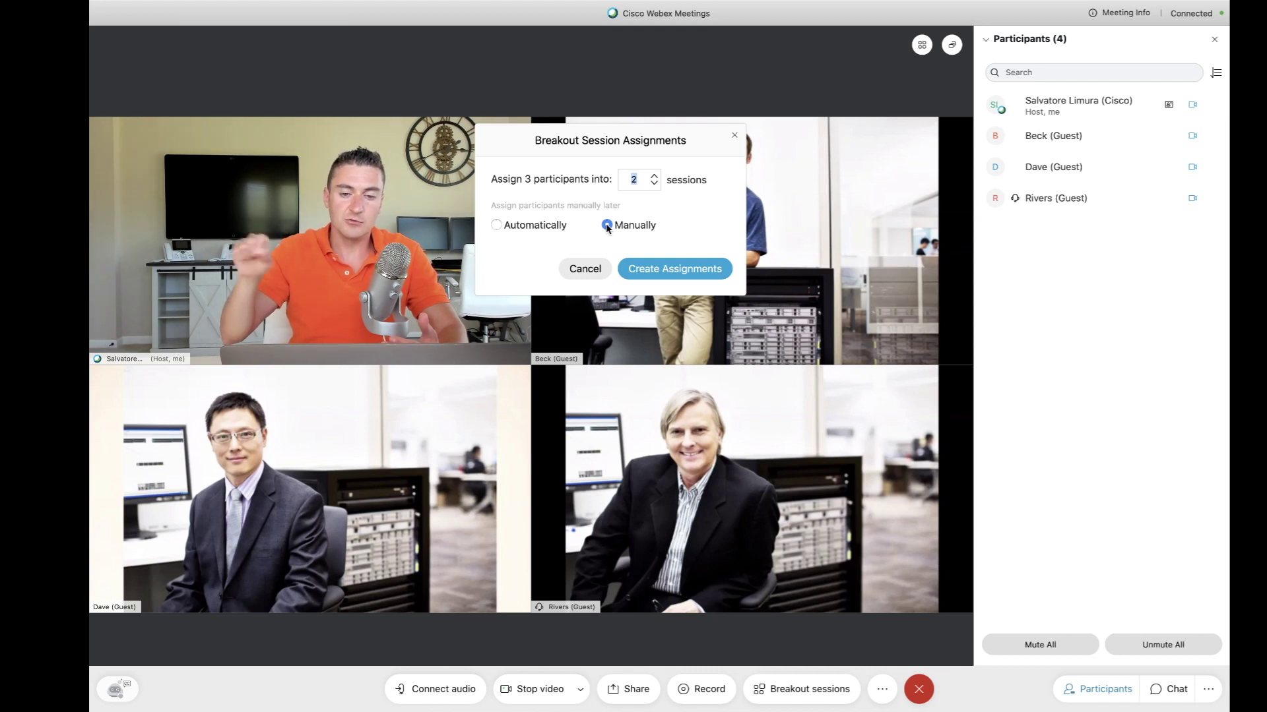
{"action": "left_click", "coordinate": [496, 227]}
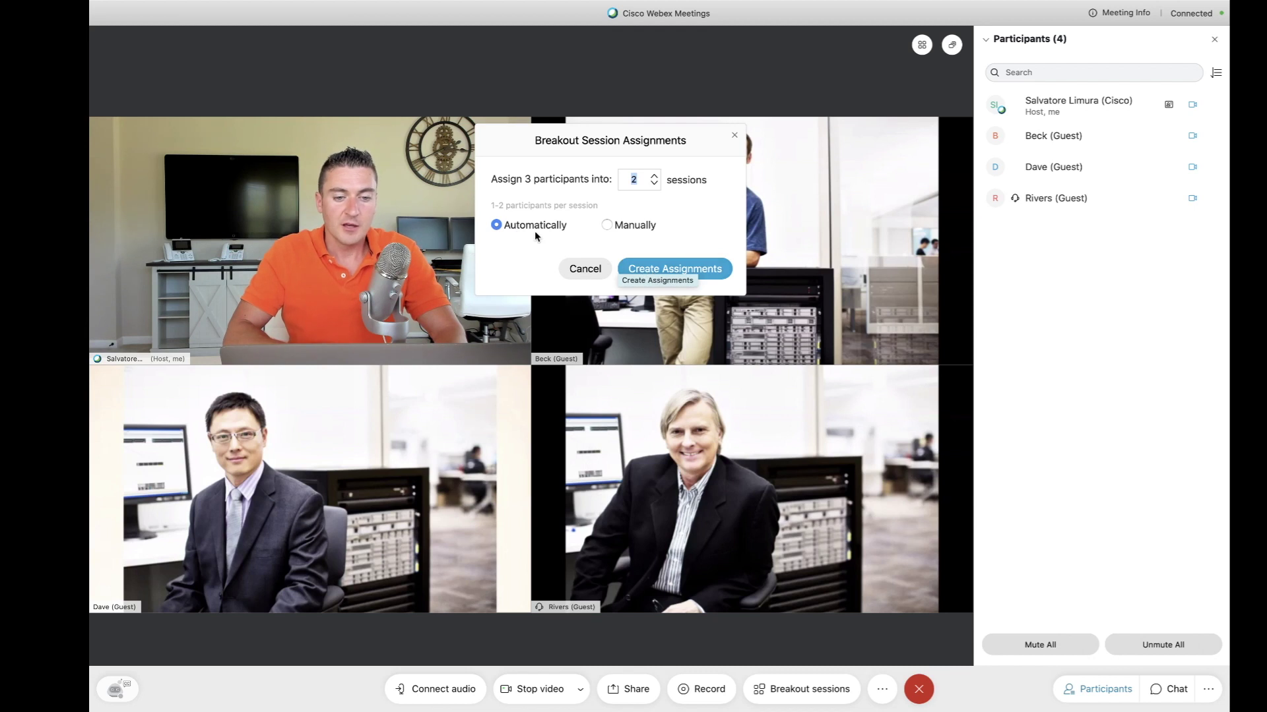
{"action": "left_click", "coordinate": [667, 271]}
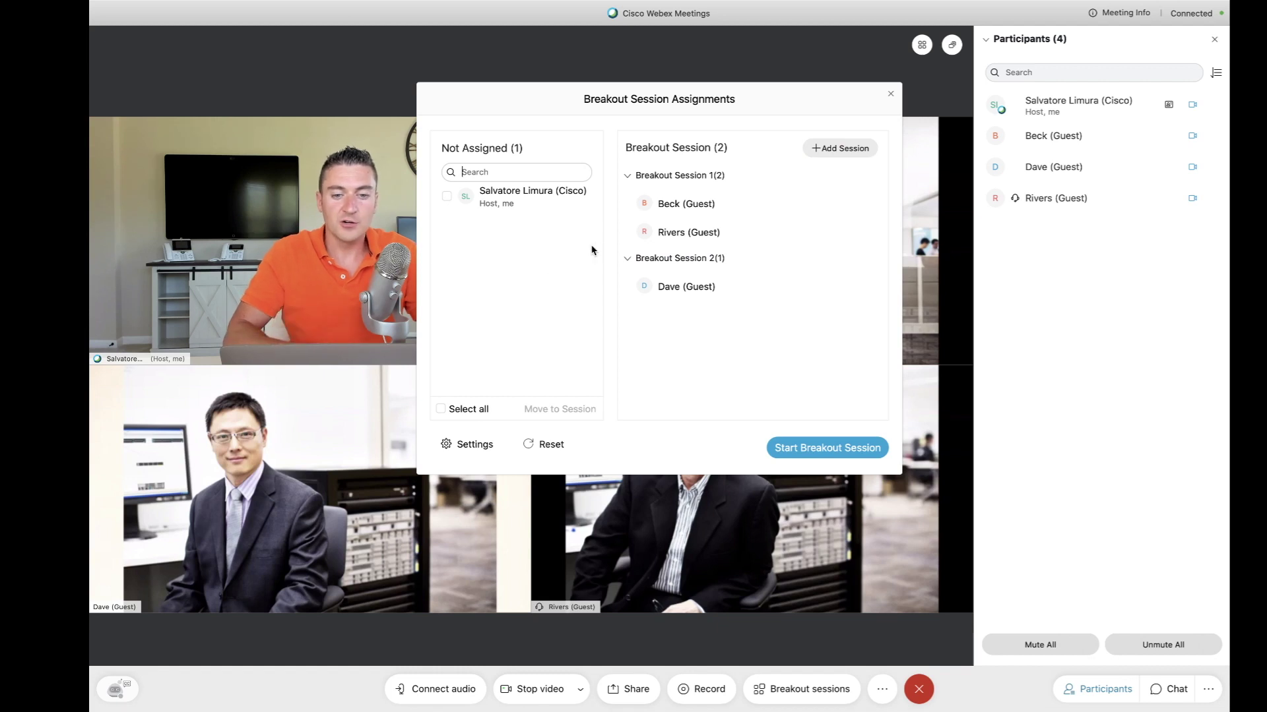
Assign the unassigned host to Breakout Session 2.
{"action": "mouse_move", "coordinate": [687, 215]}
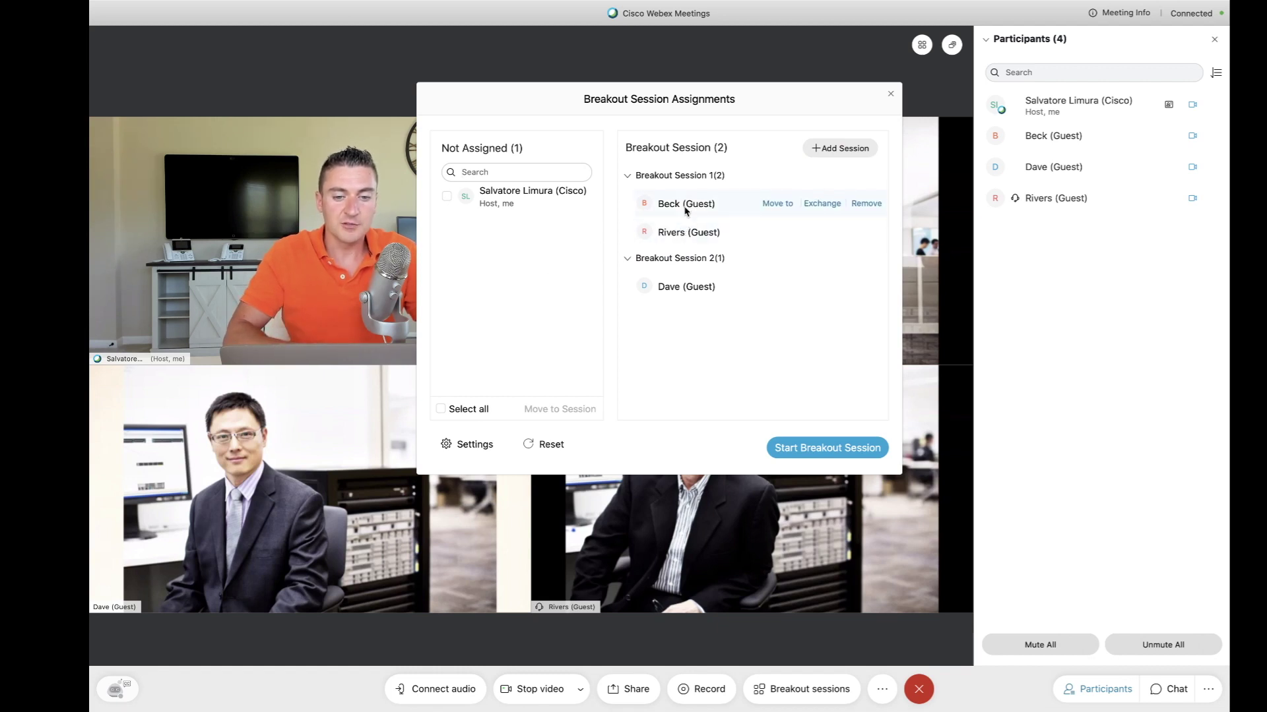
{"action": "mouse_move", "coordinate": [690, 186]}
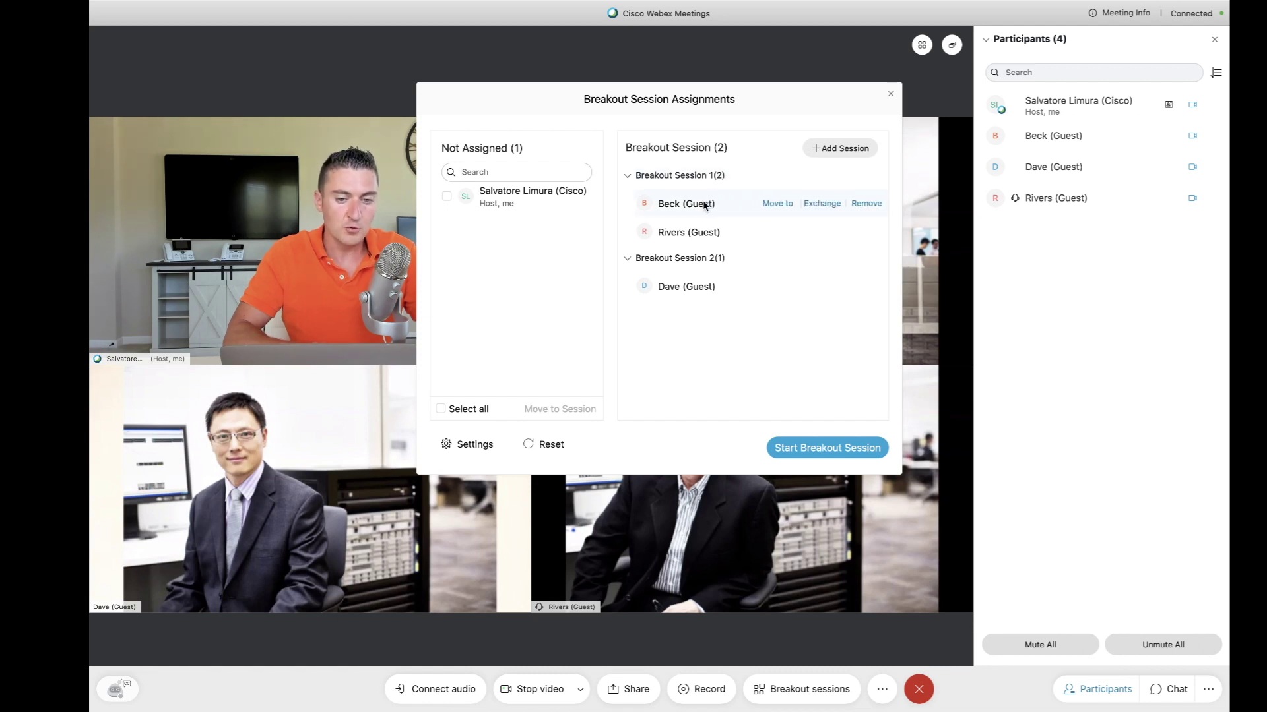
{"action": "mouse_move", "coordinate": [695, 236]}
{"action": "mouse_move", "coordinate": [663, 265]}
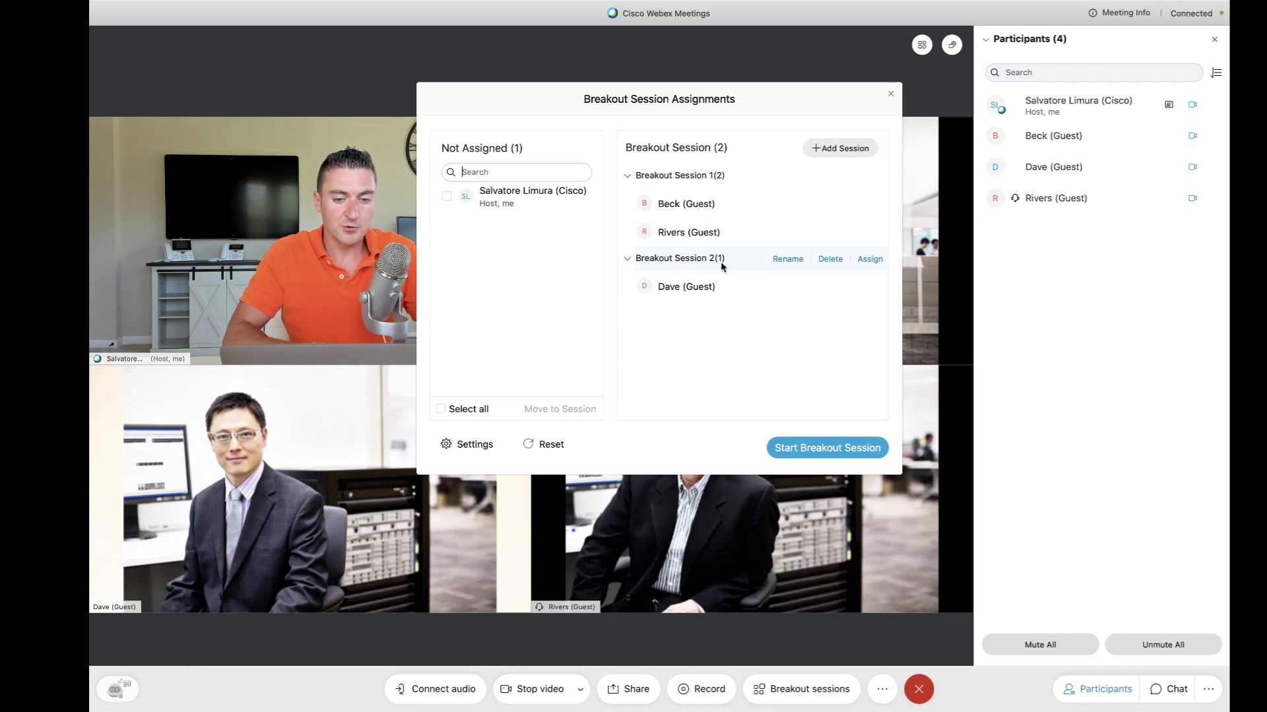
{"action": "mouse_move", "coordinate": [669, 298]}
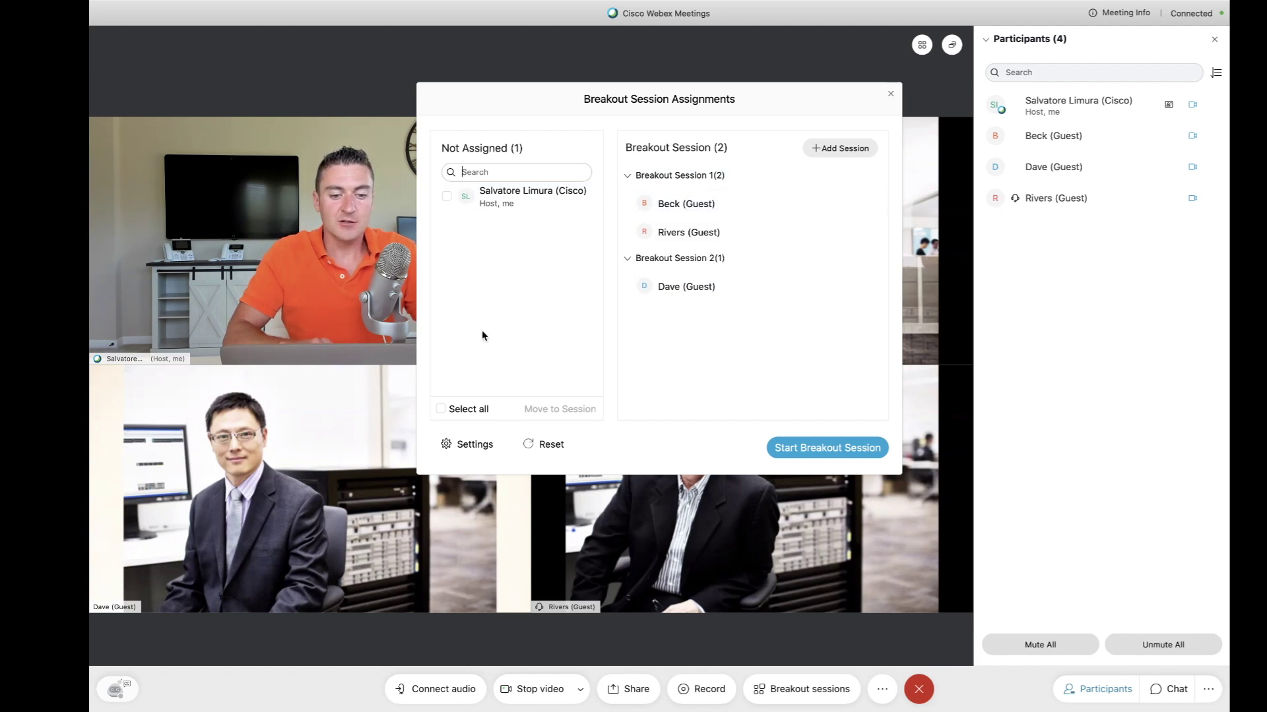
{"action": "left_click", "coordinate": [448, 197]}
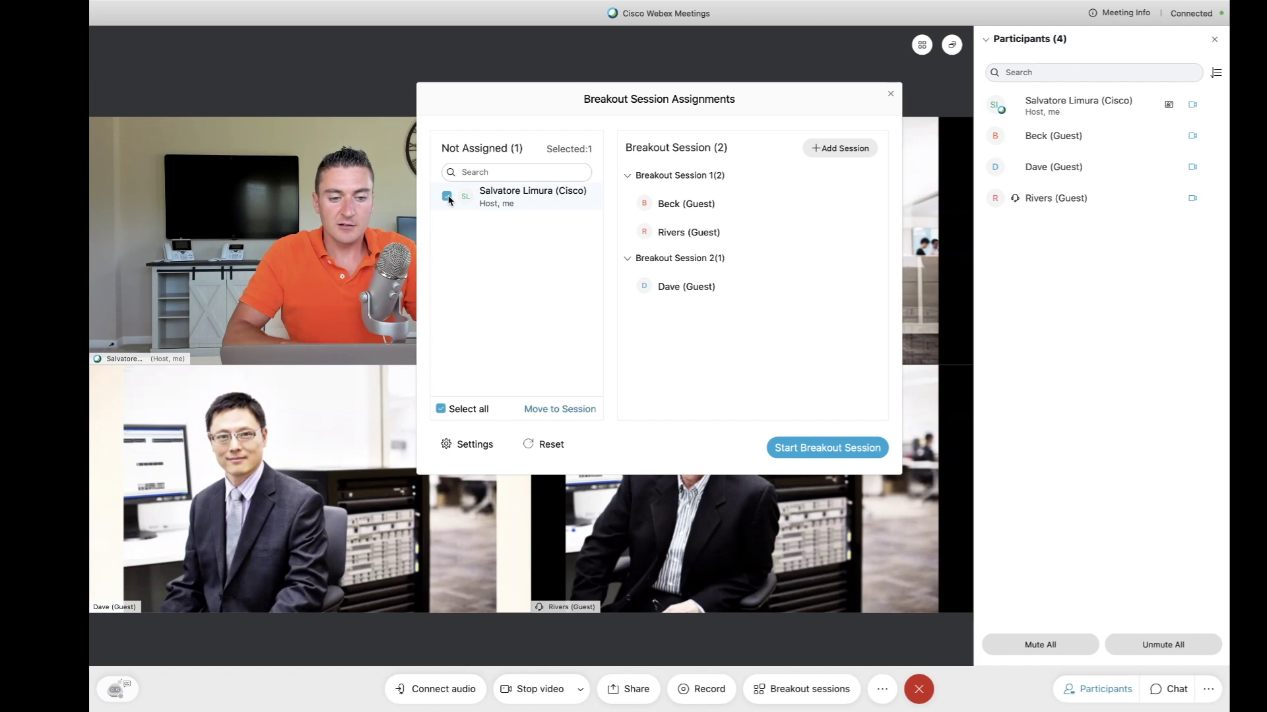
{"action": "left_click", "coordinate": [565, 411]}
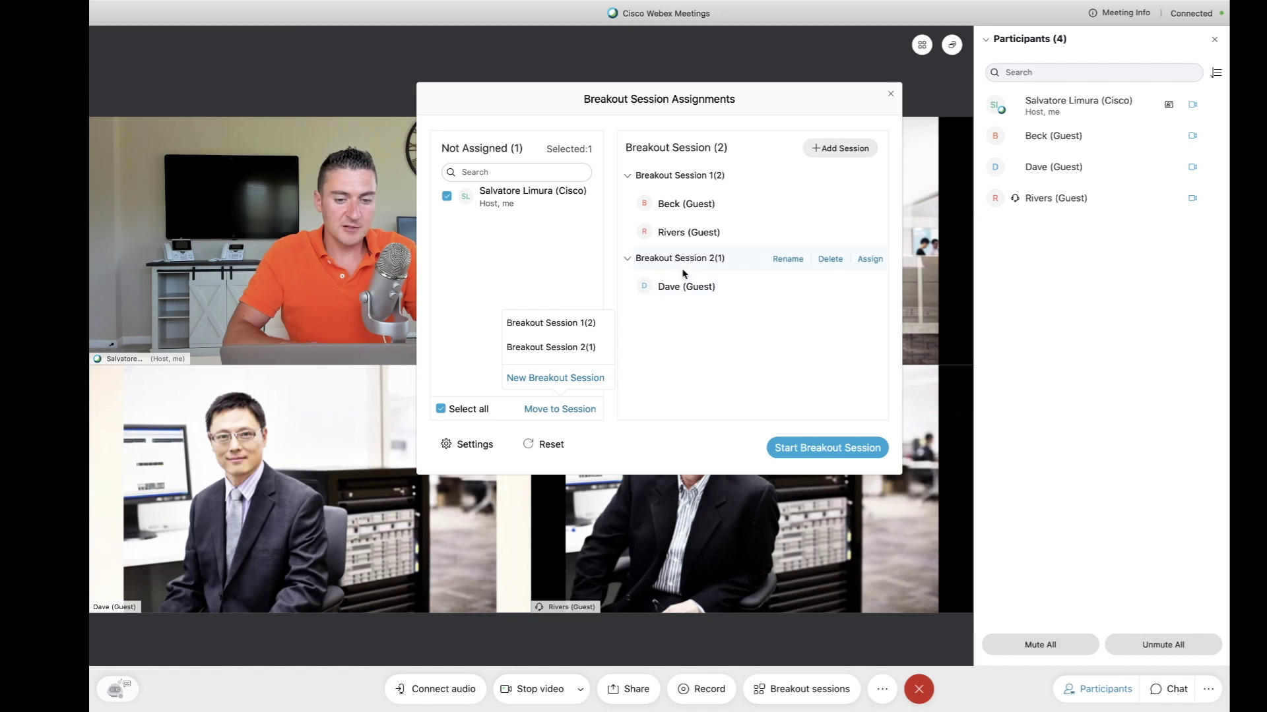
{"action": "left_click", "coordinate": [583, 348]}
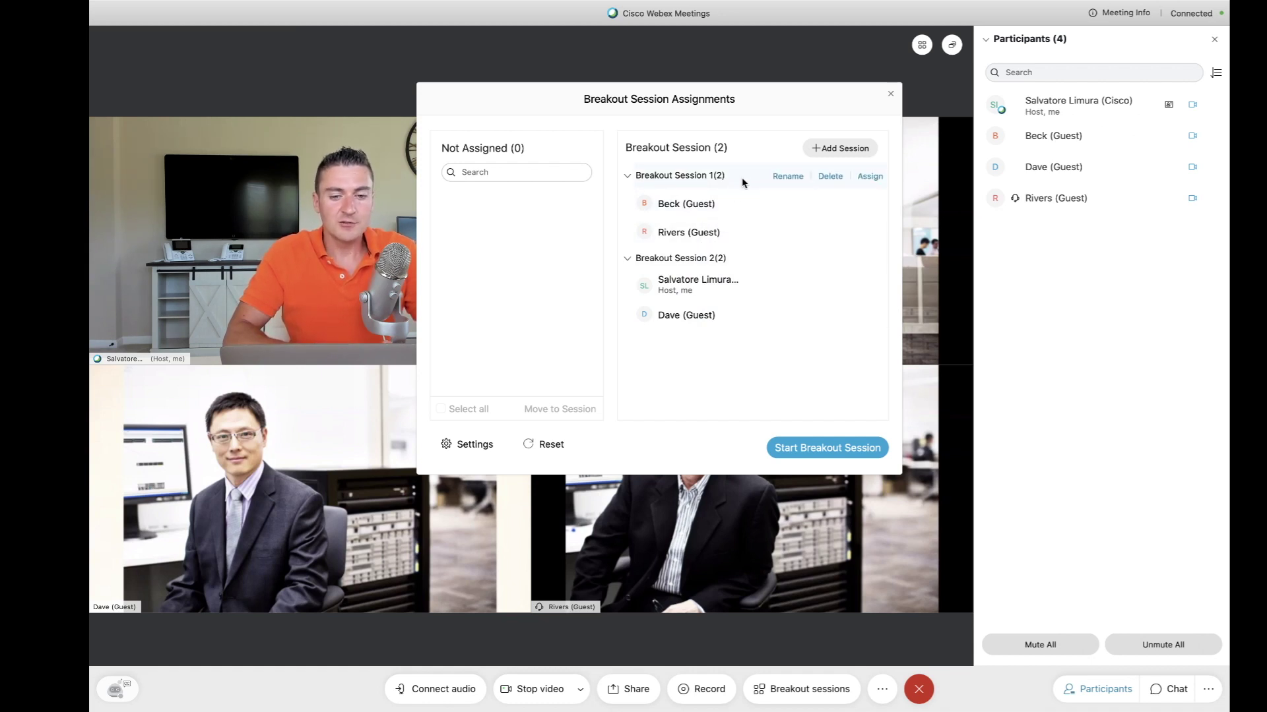
Rename Breakout Session 1 as "Problem 1".
{"action": "left_click", "coordinate": [786, 177]}
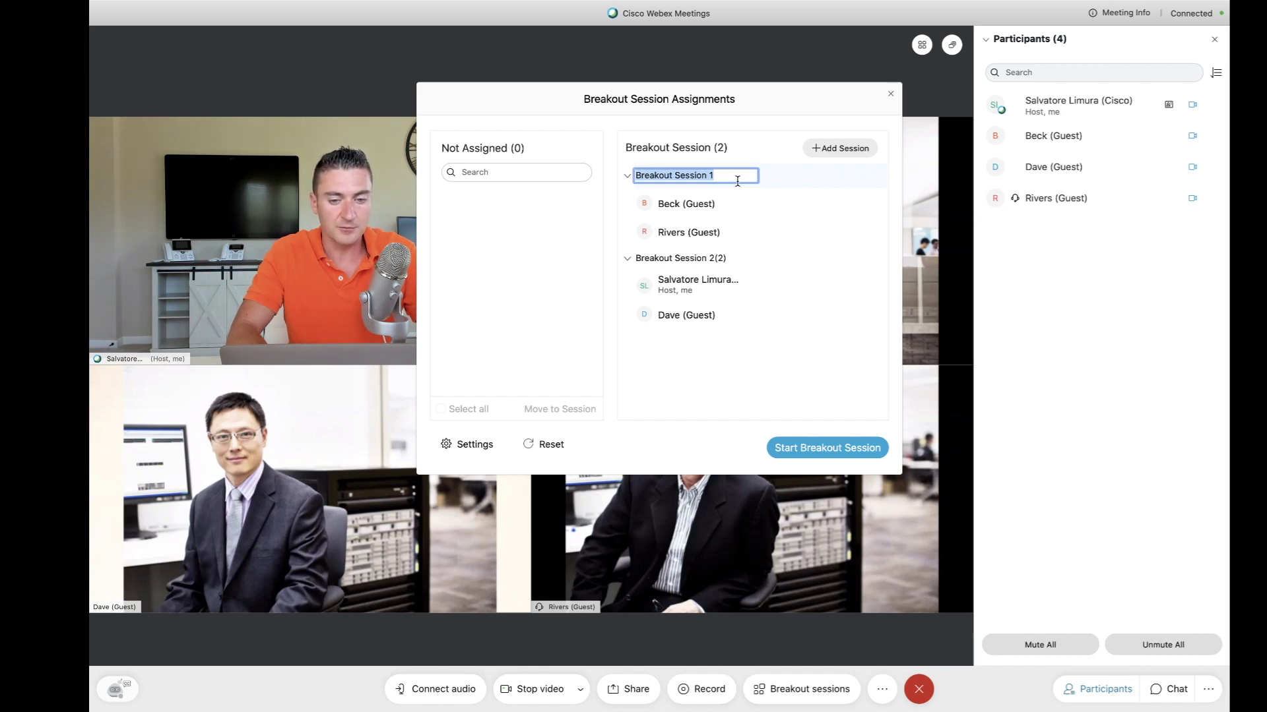
{"action": "type", "text": "Prob"}
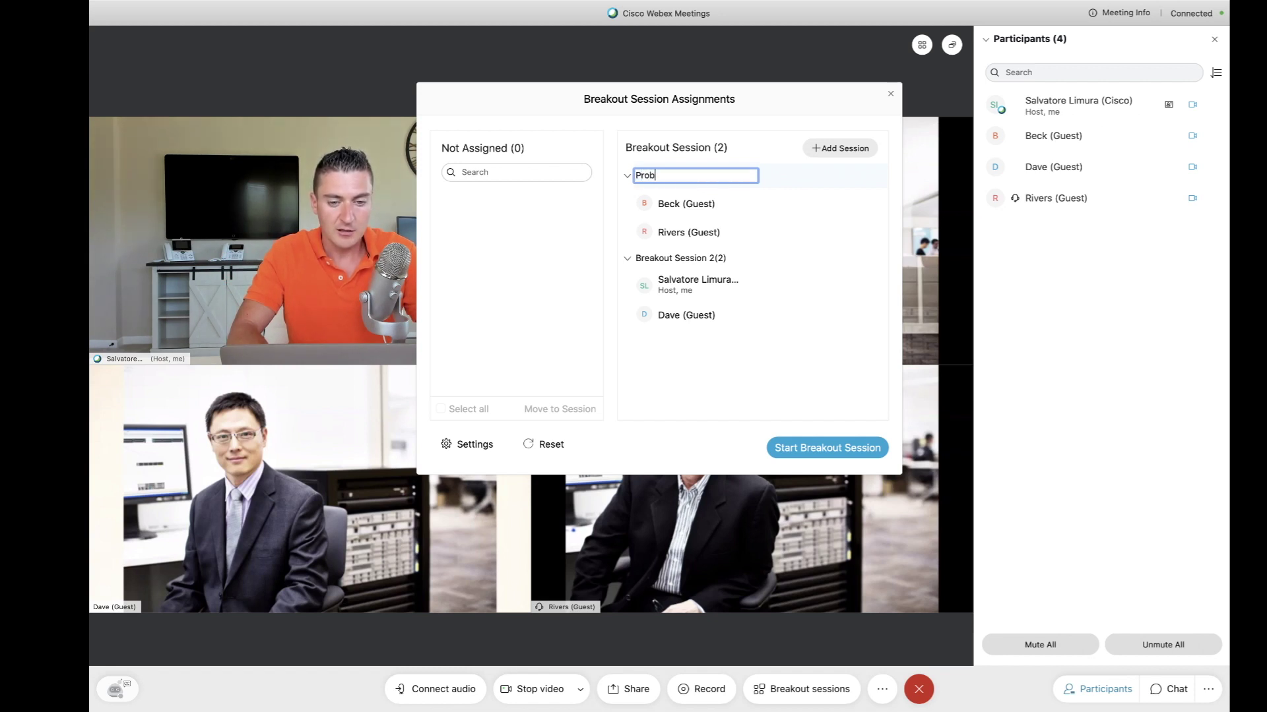
{"action": "type", "text": "lem 1"}
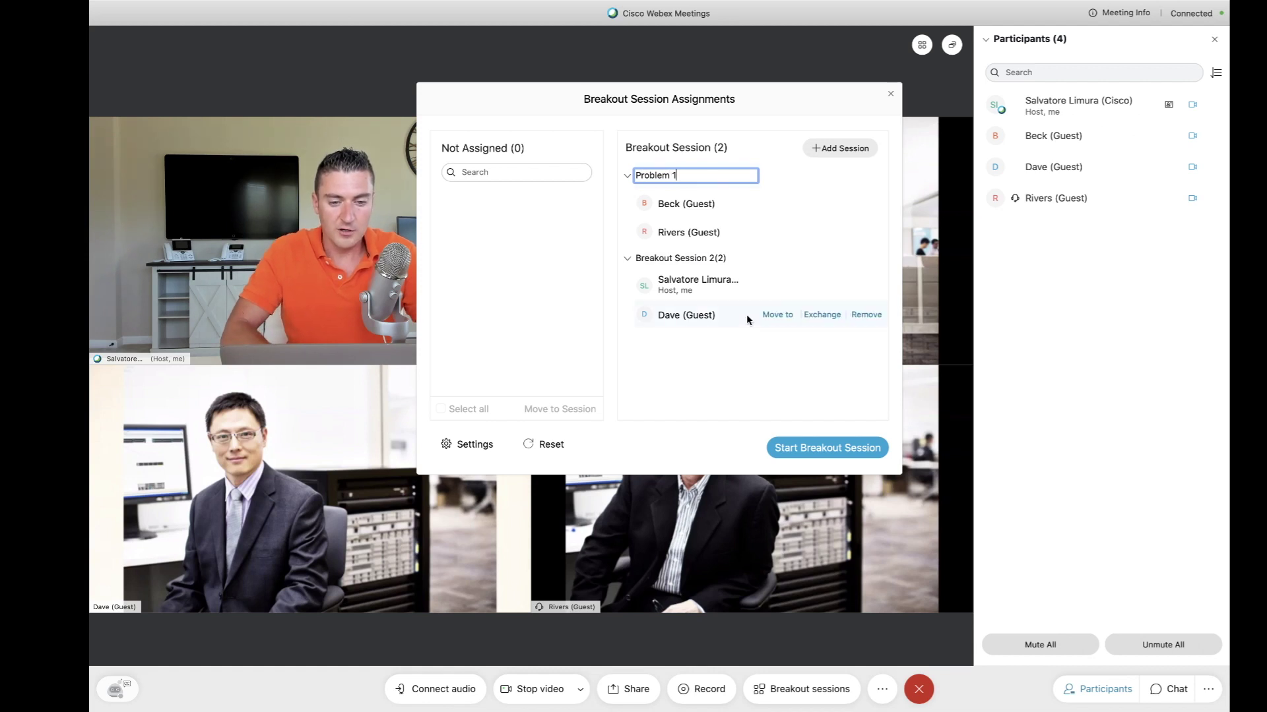
{"action": "left_click", "coordinate": [695, 263]}
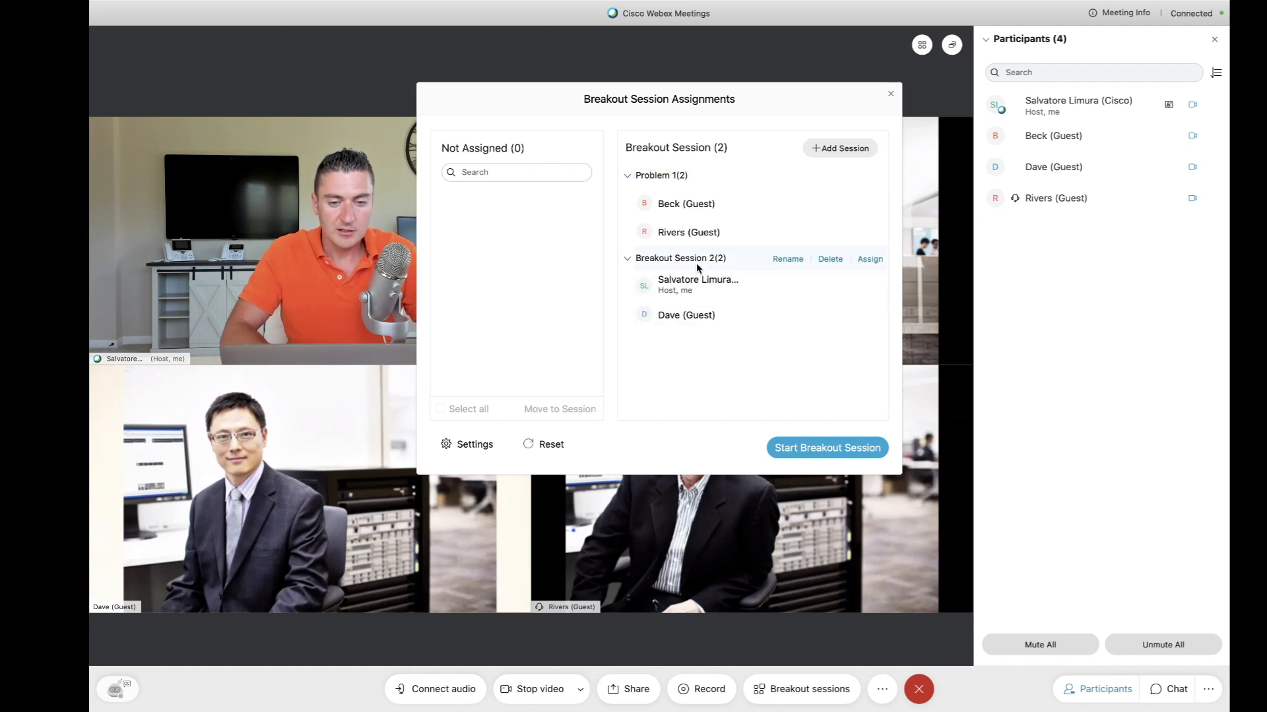
Rename Breakout Session 2 as "Problem 2".
{"action": "left_click", "coordinate": [787, 259]}
{"action": "type", "text": "Problem 2"}
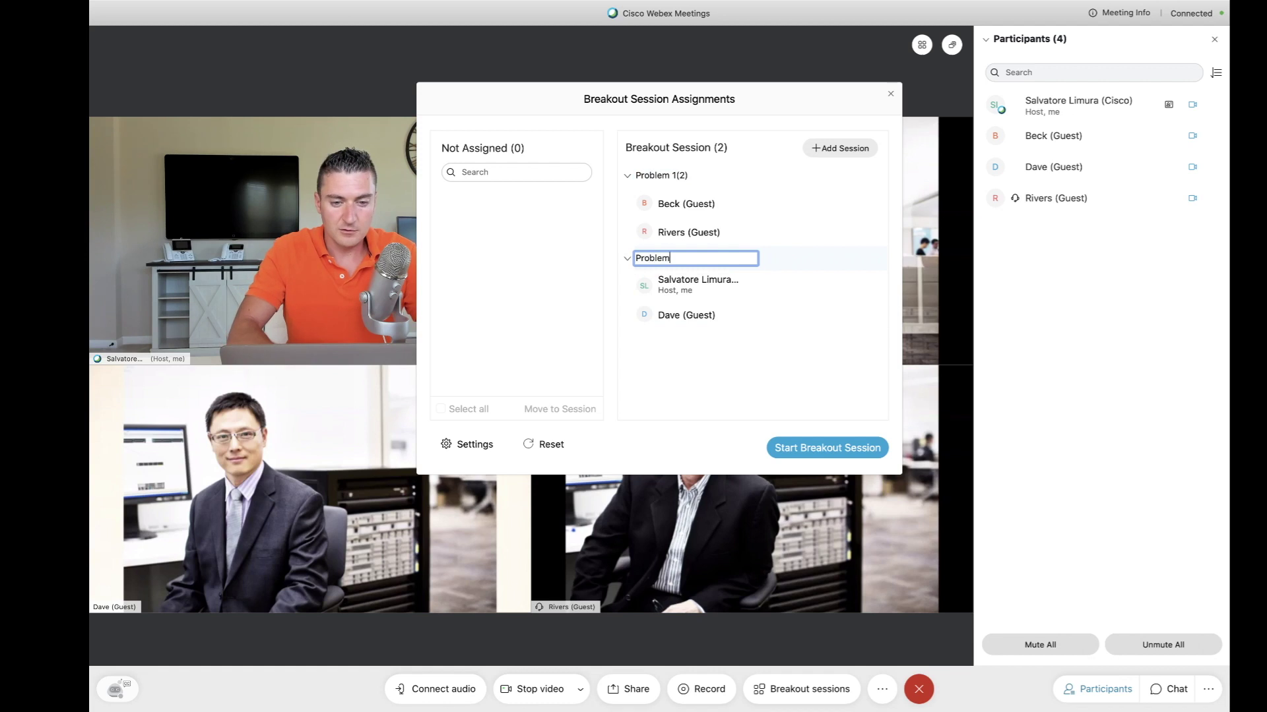
{"action": "left_click", "coordinate": [693, 380]}
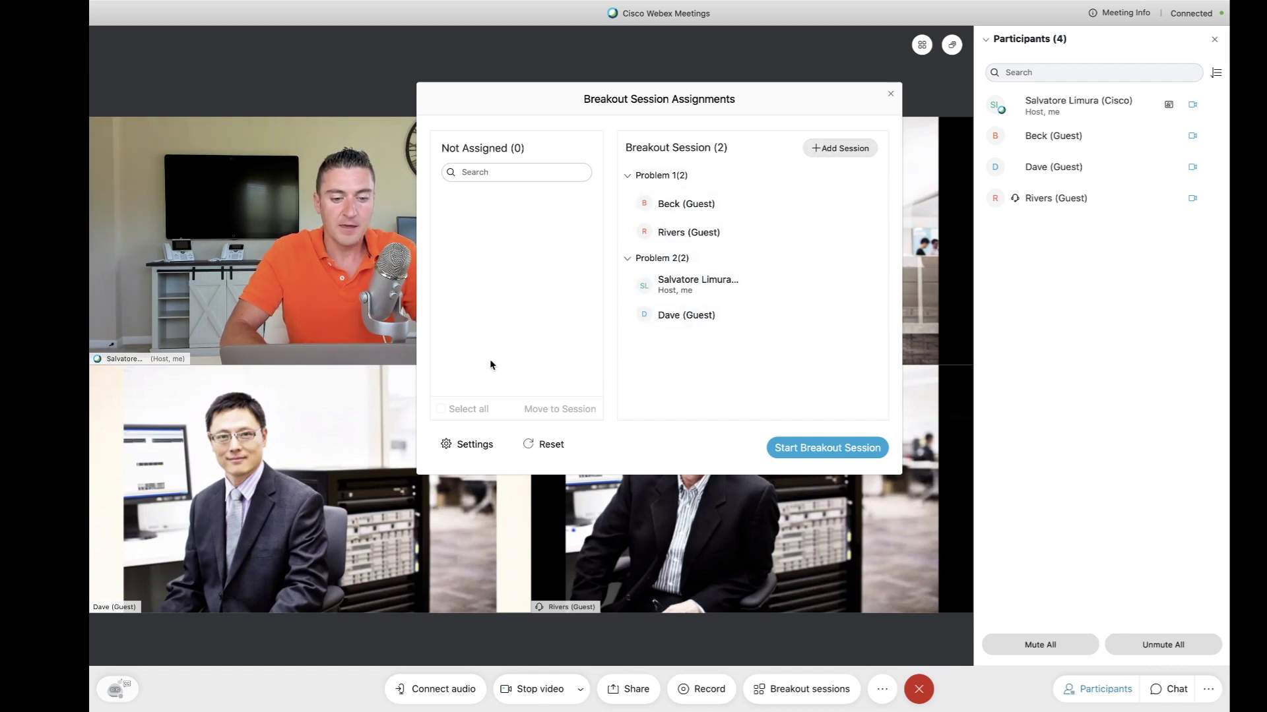
Examine the breakout session settings, including the available durations for the countdown warning before closing.
{"action": "left_click", "coordinate": [473, 446]}
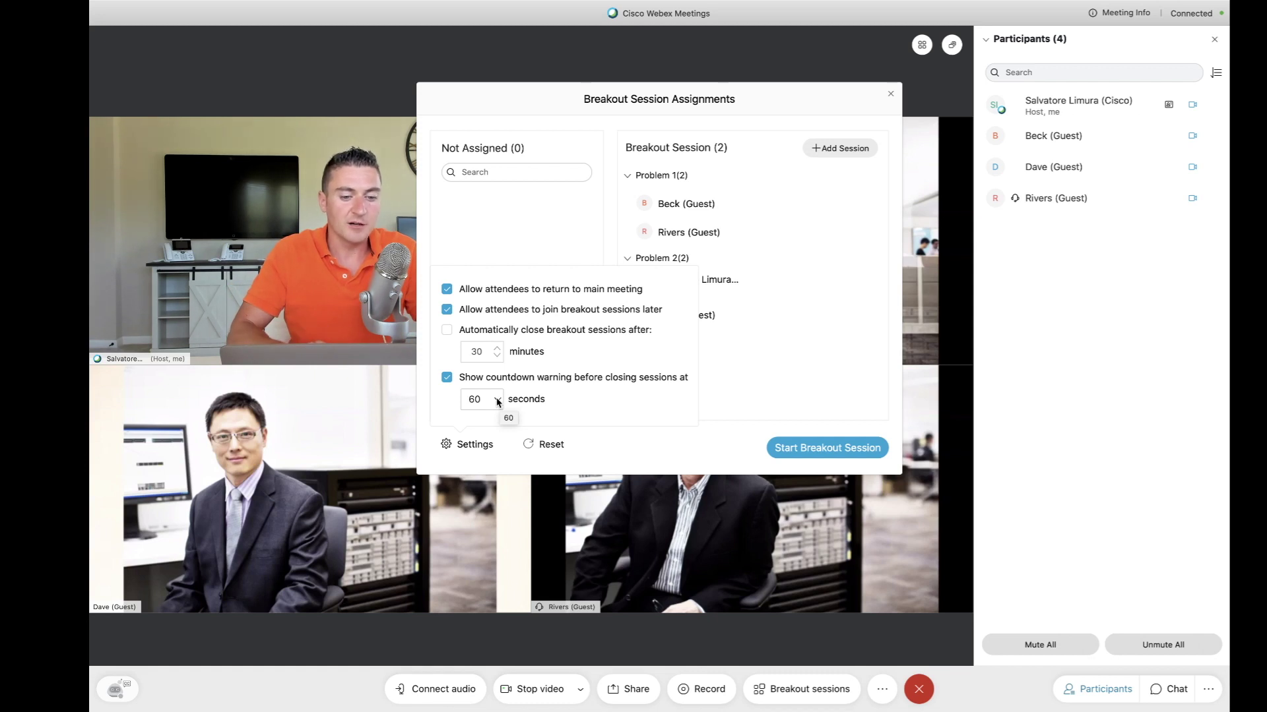
{"action": "left_click", "coordinate": [498, 400]}
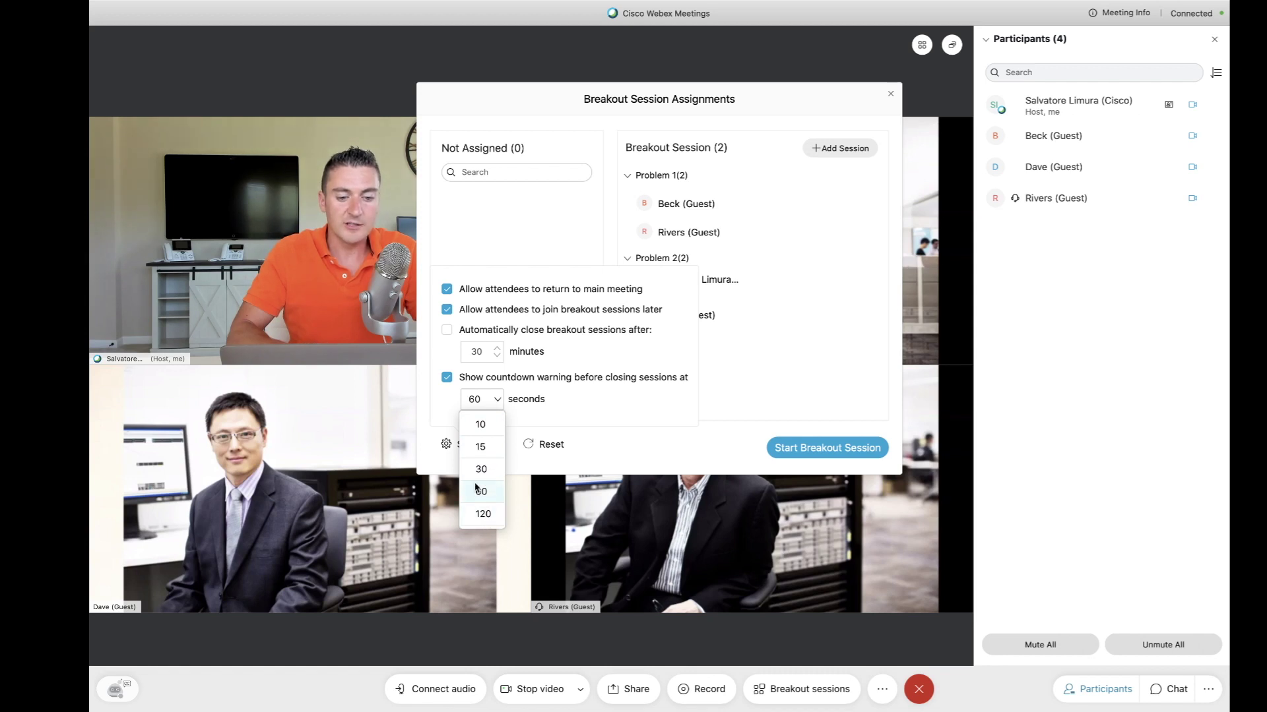
{"action": "left_click", "coordinate": [445, 421]}
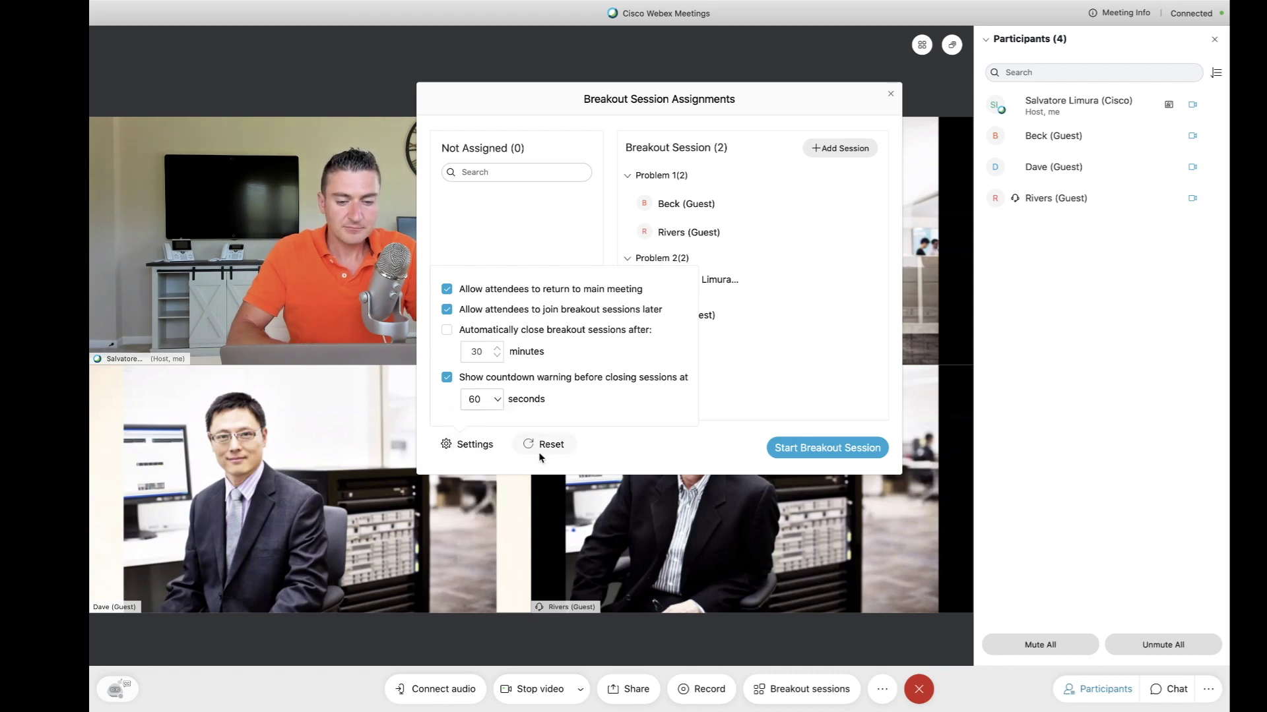
{"action": "left_click", "coordinate": [746, 367]}
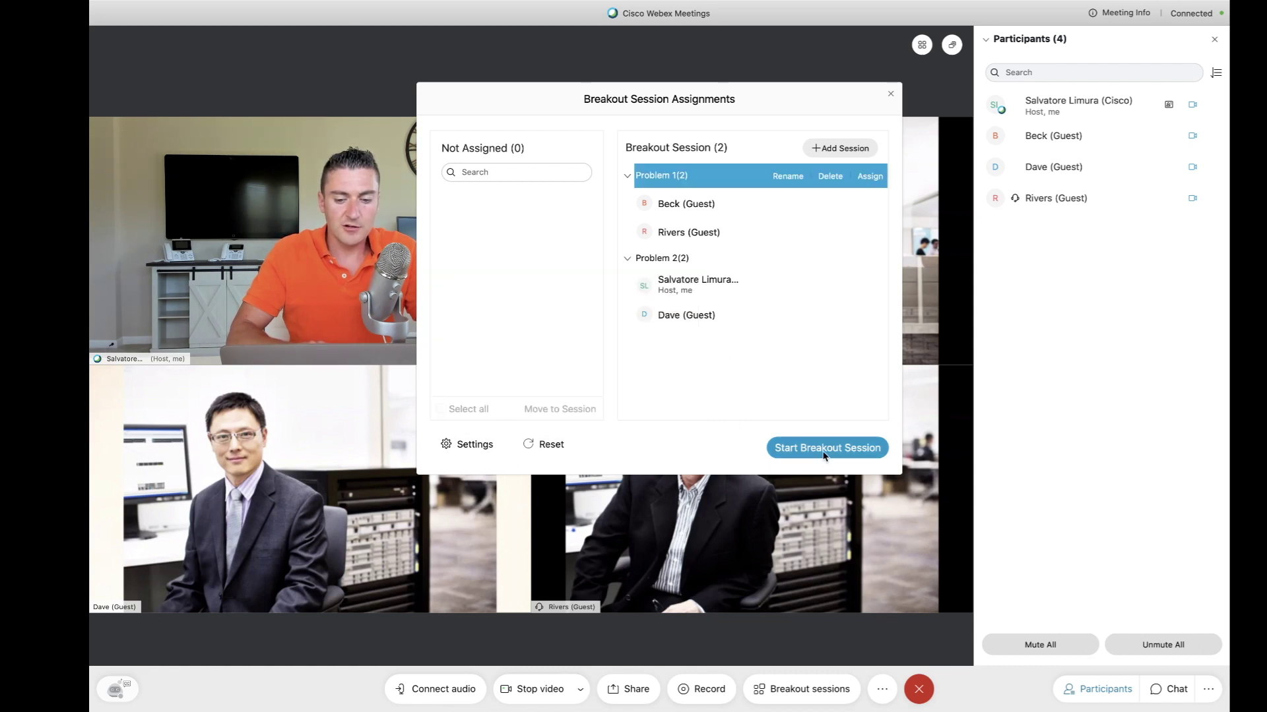
Start the breakout sessions and join the assigned Problem 2 session immediately.
{"action": "left_click", "coordinate": [851, 455]}
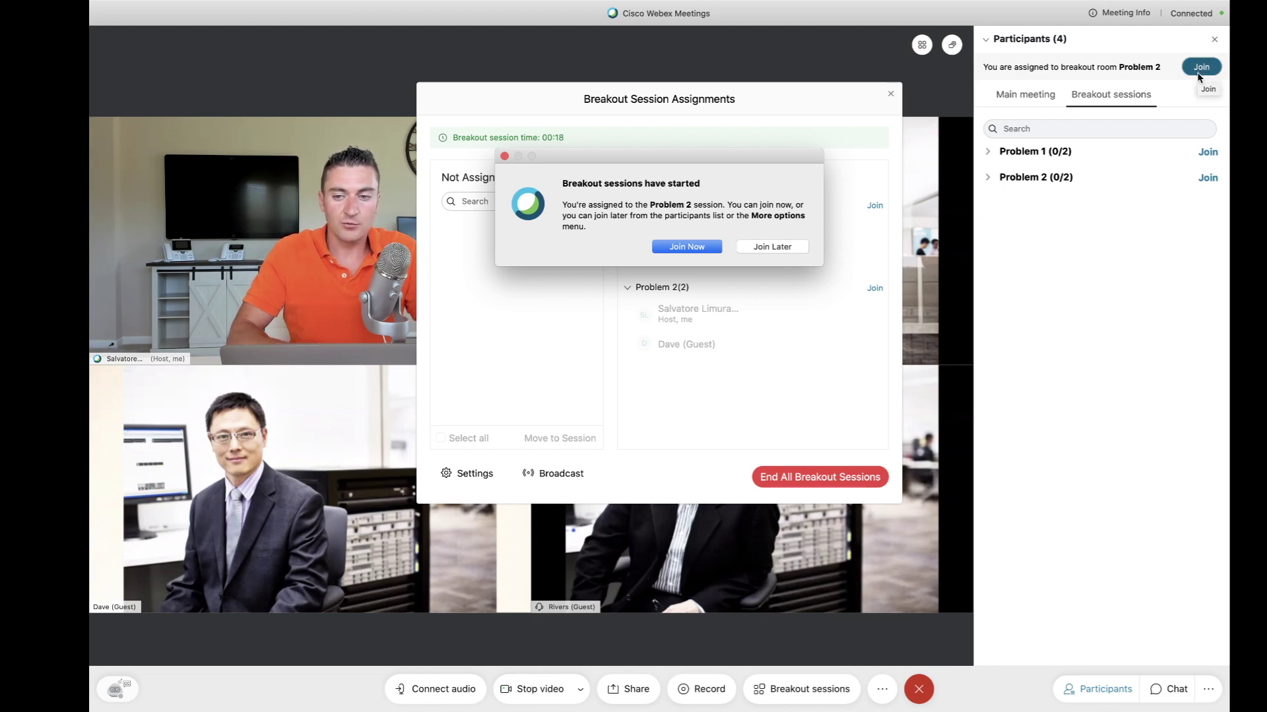
{"action": "left_click", "coordinate": [698, 249]}
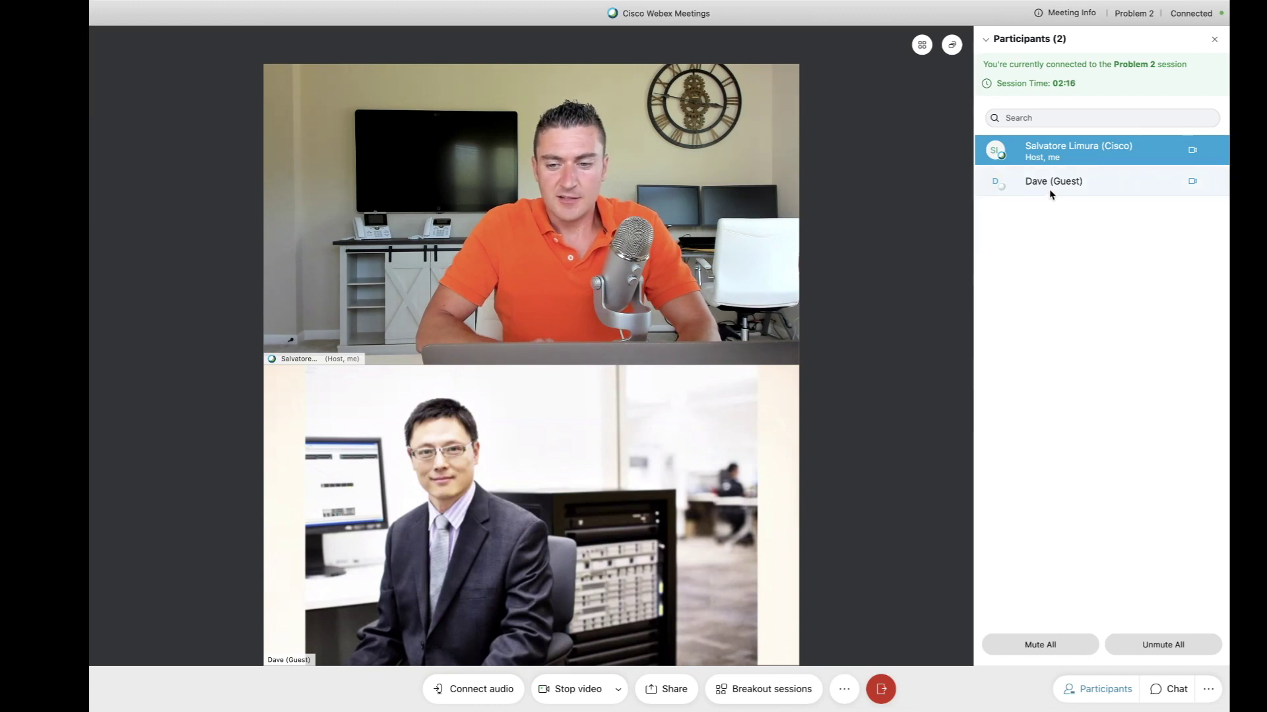
{"action": "left_click", "coordinate": [1049, 189]}
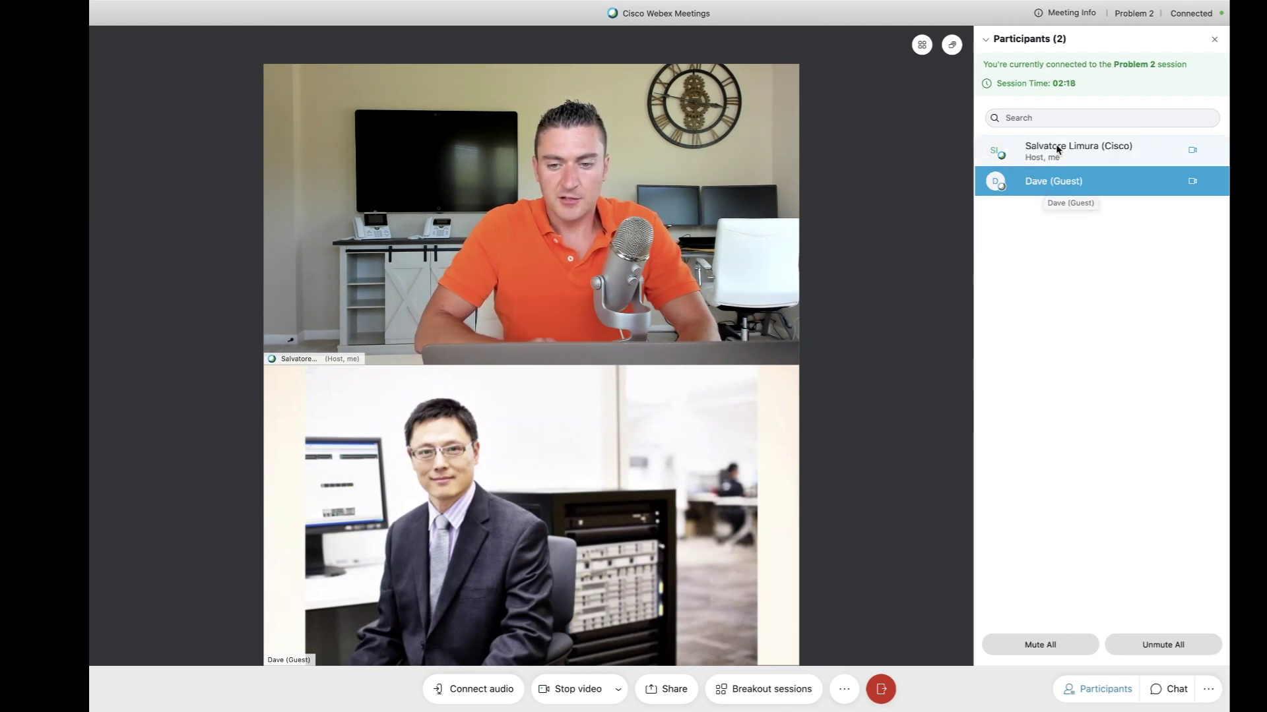
{"action": "left_click", "coordinate": [1039, 152]}
{"action": "left_click", "coordinate": [1023, 208]}
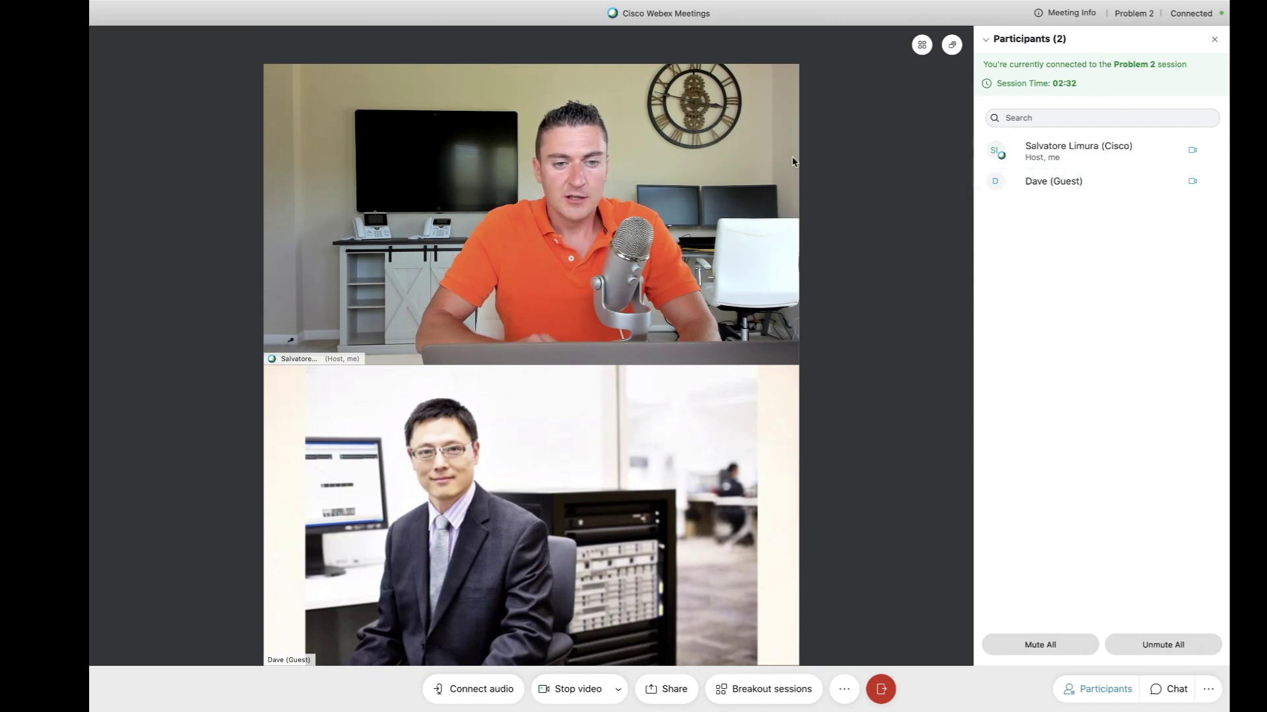
Open the breakout session assignments and switch from the Problem 2 session to Problem 1.
{"action": "left_click", "coordinate": [542, 7]}
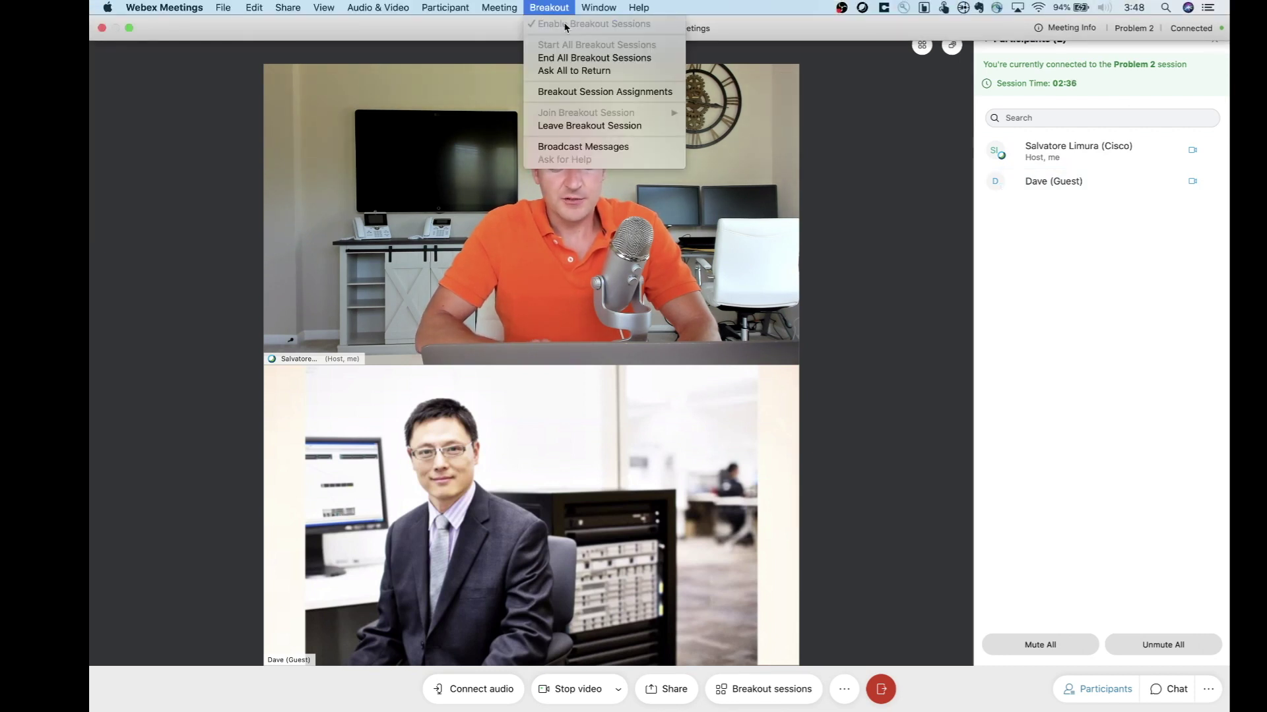
{"action": "left_click", "coordinate": [572, 92]}
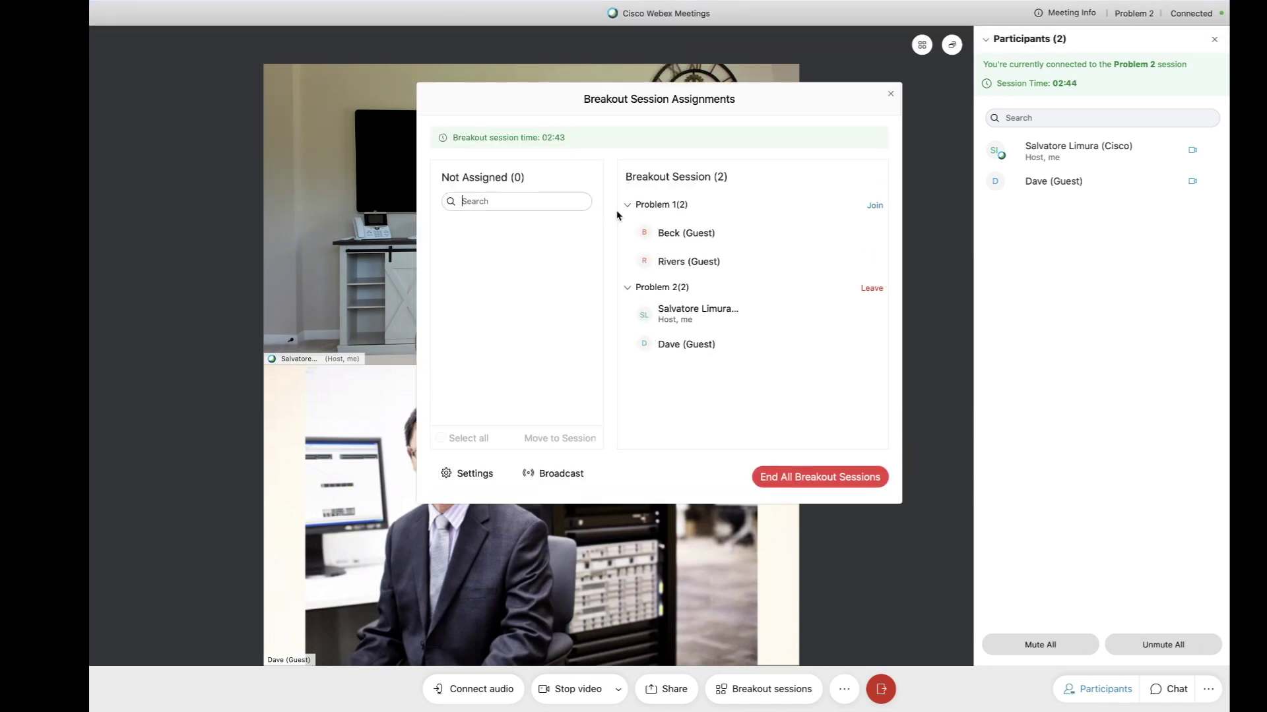
{"action": "mouse_move", "coordinate": [702, 234]}
{"action": "mouse_move", "coordinate": [713, 311]}
{"action": "mouse_move", "coordinate": [840, 225]}
{"action": "left_click", "coordinate": [874, 205]}
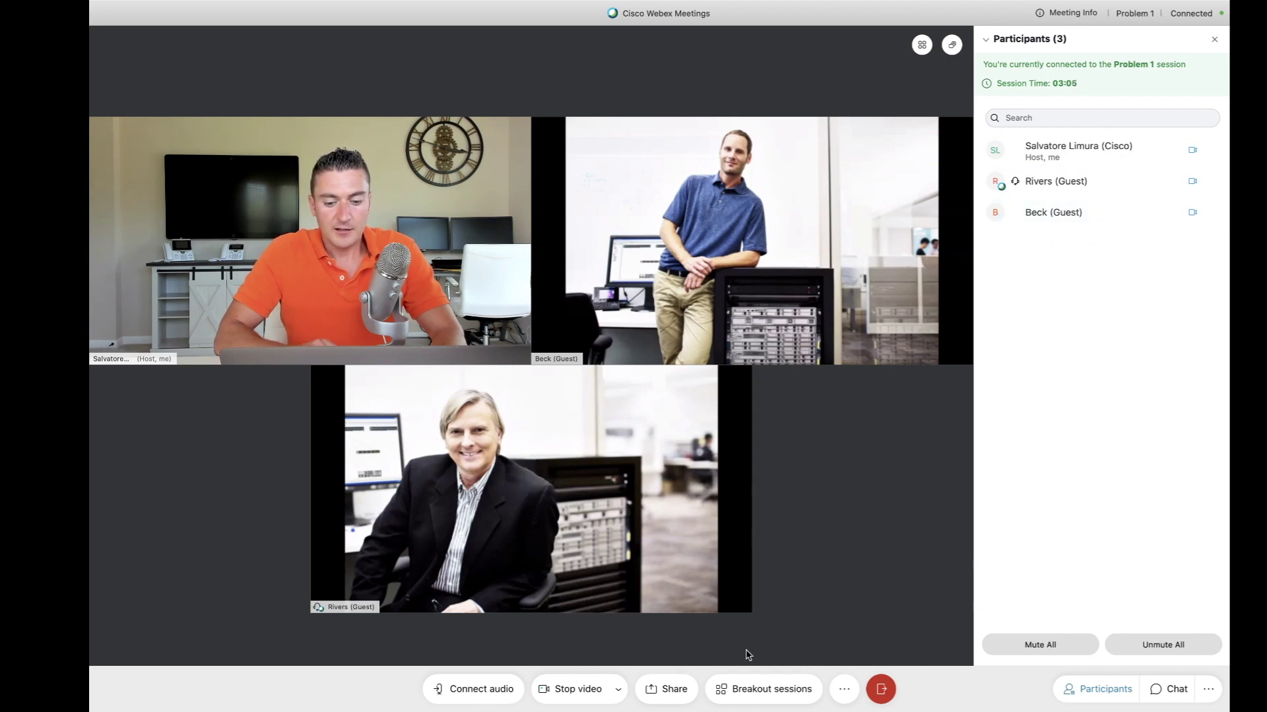
Move the first guest listed in Problem 1 to the Problem 2 session, and join Problem 2 as host.
{"action": "left_click", "coordinate": [749, 692]}
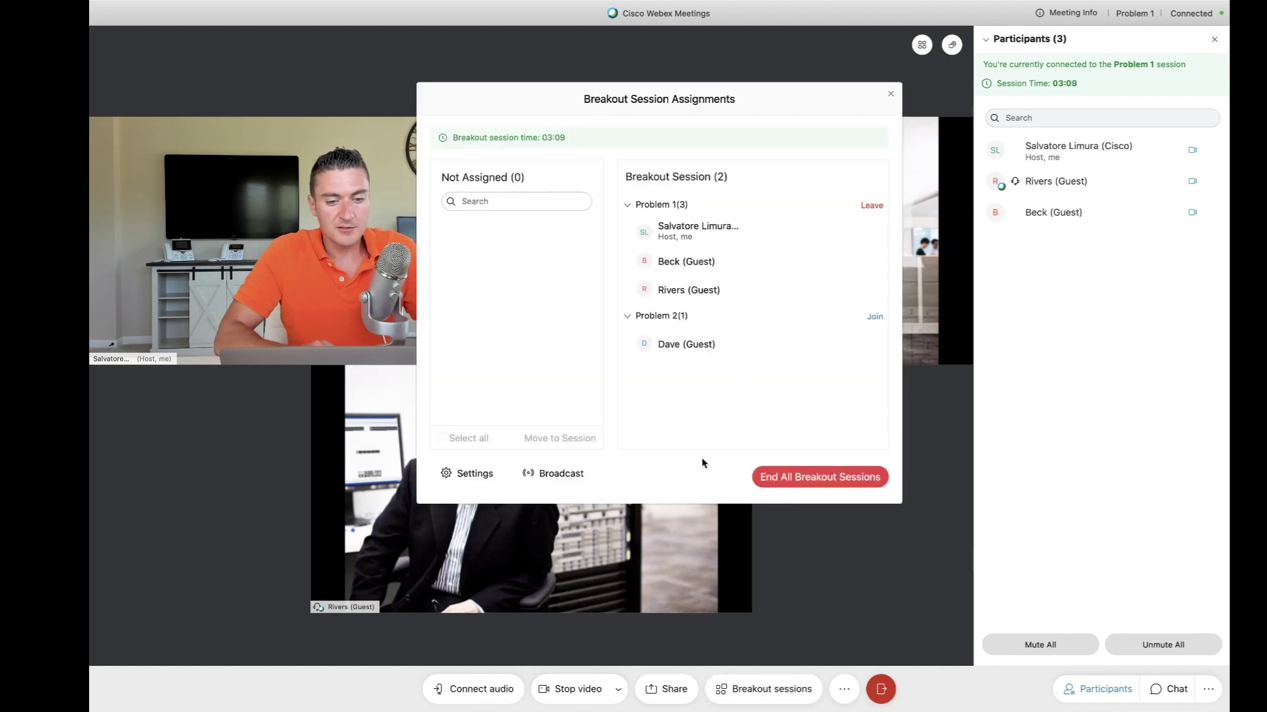
{"action": "mouse_move", "coordinate": [713, 254]}
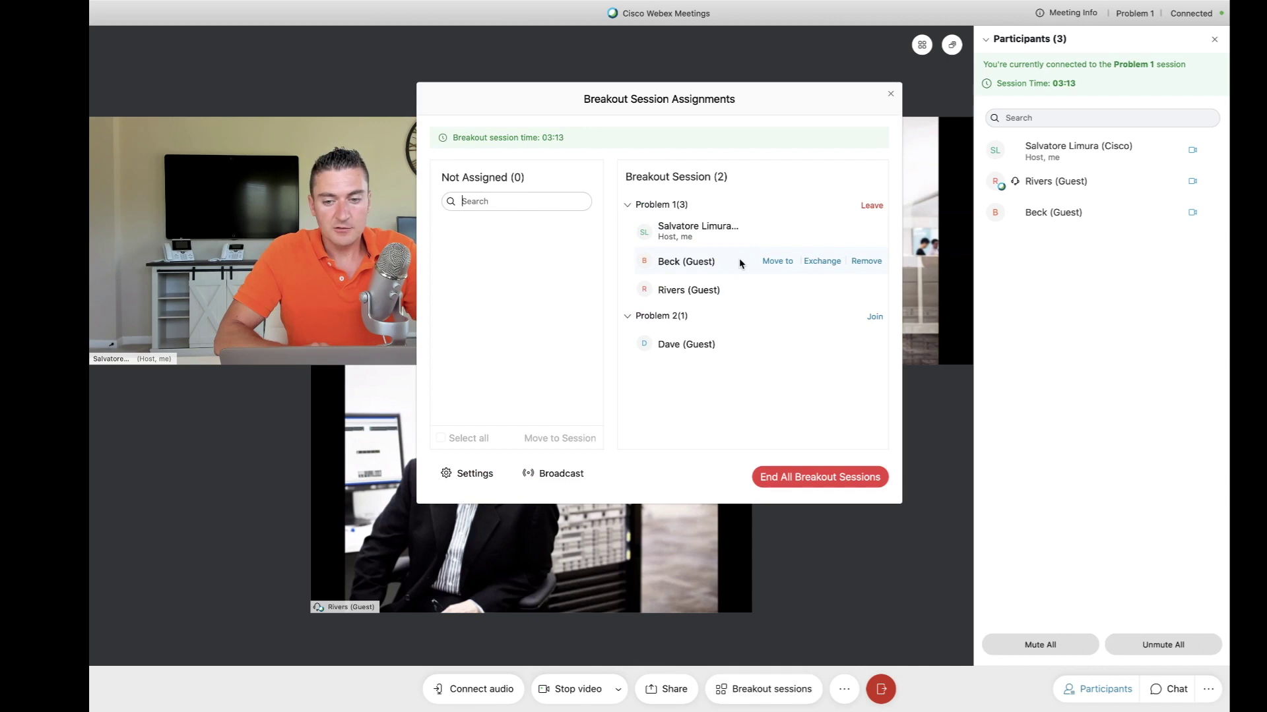
{"action": "left_click", "coordinate": [778, 263]}
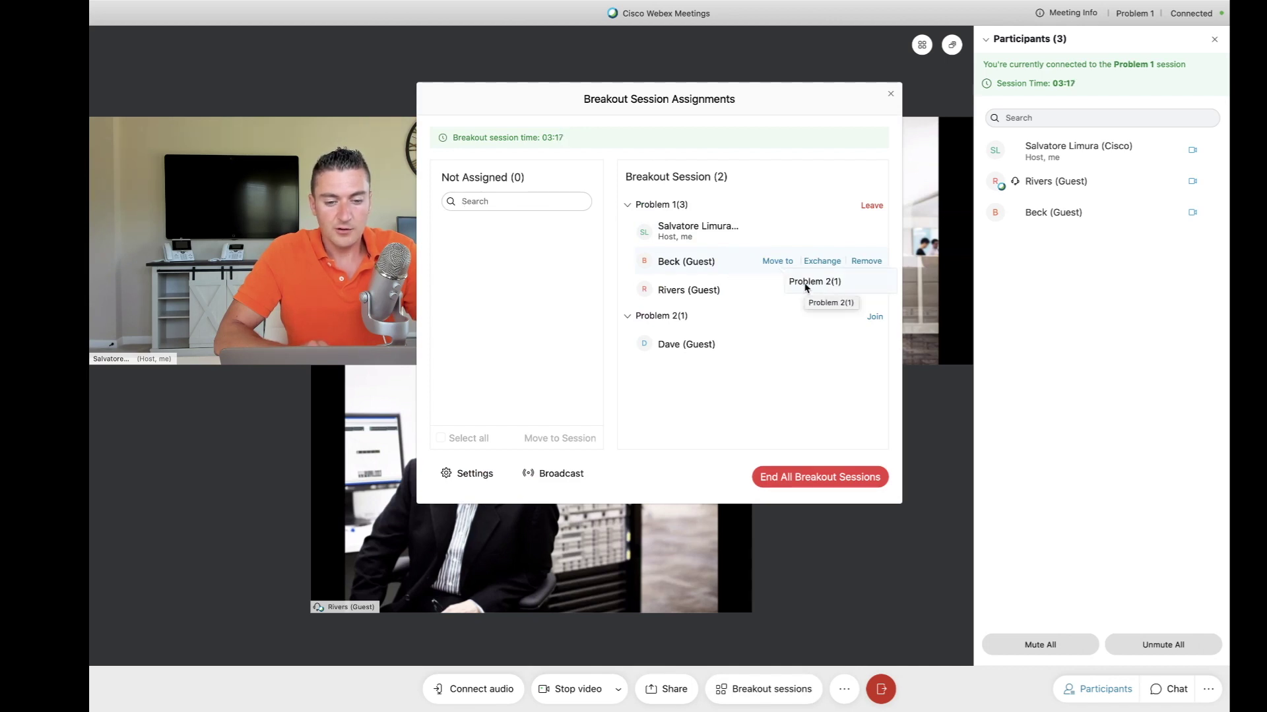
{"action": "left_click", "coordinate": [724, 396]}
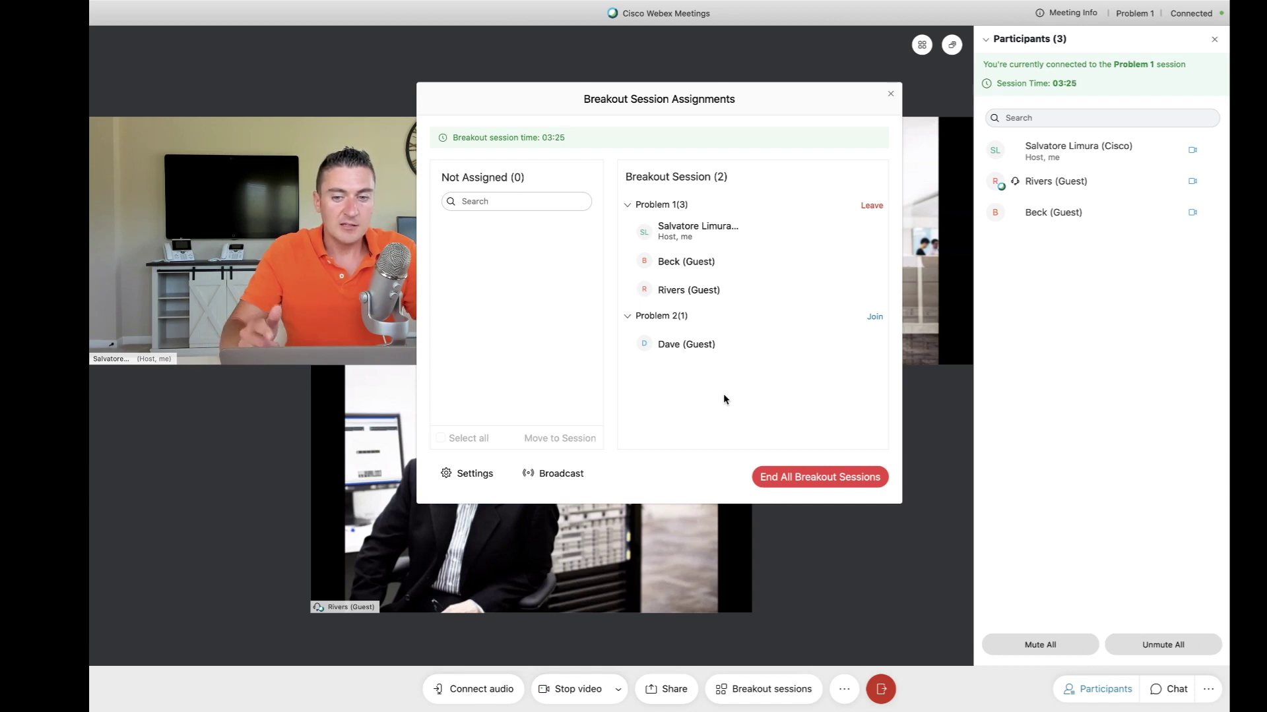
{"action": "mouse_move", "coordinate": [707, 357]}
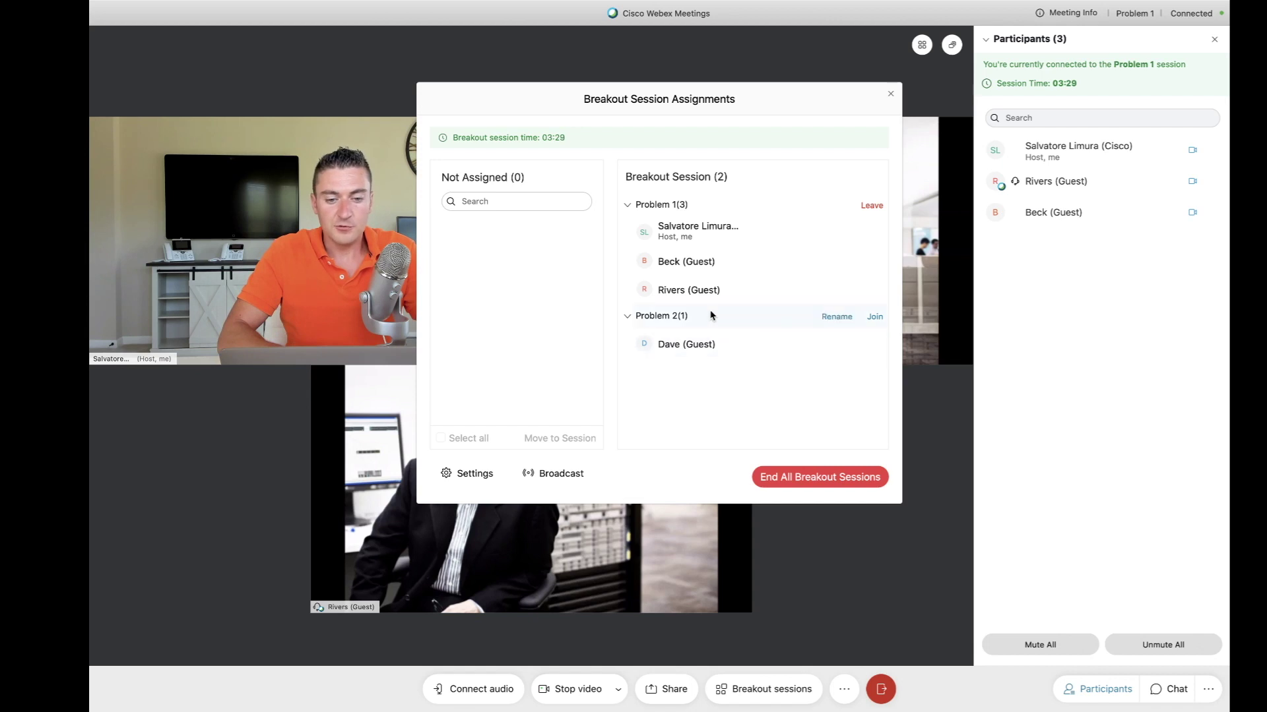
{"action": "mouse_move", "coordinate": [722, 273]}
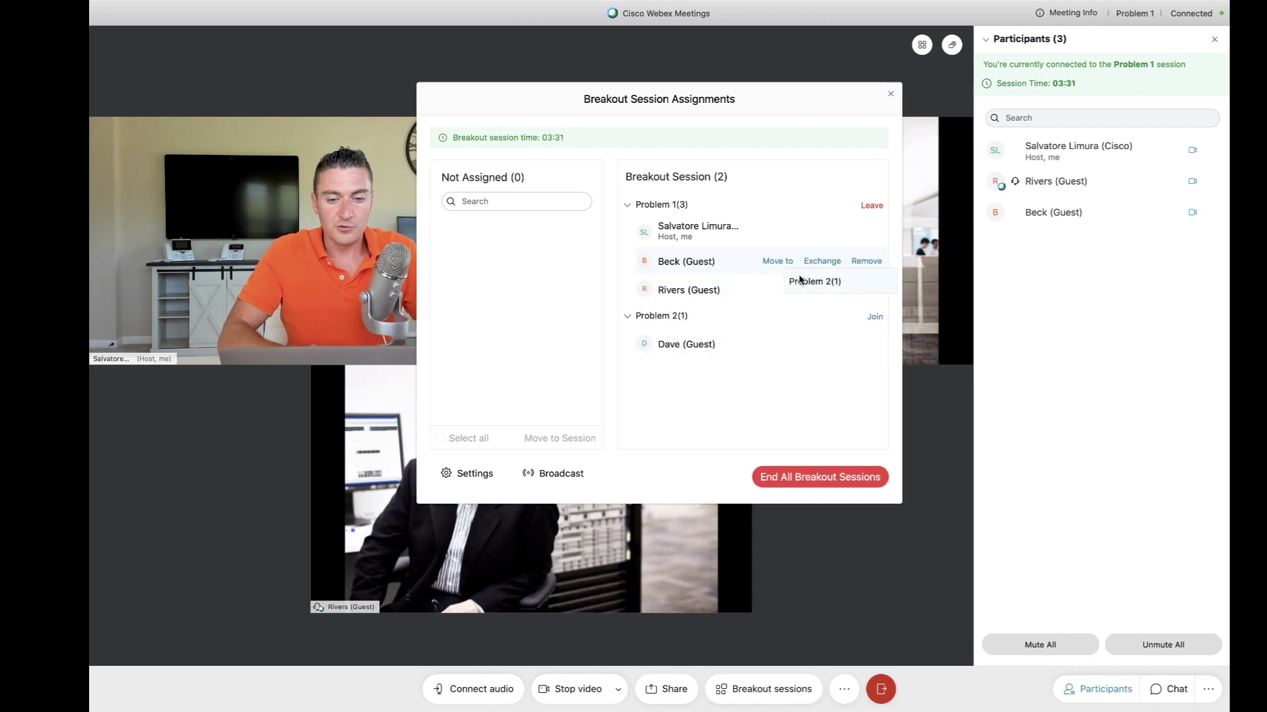
{"action": "left_click", "coordinate": [800, 281]}
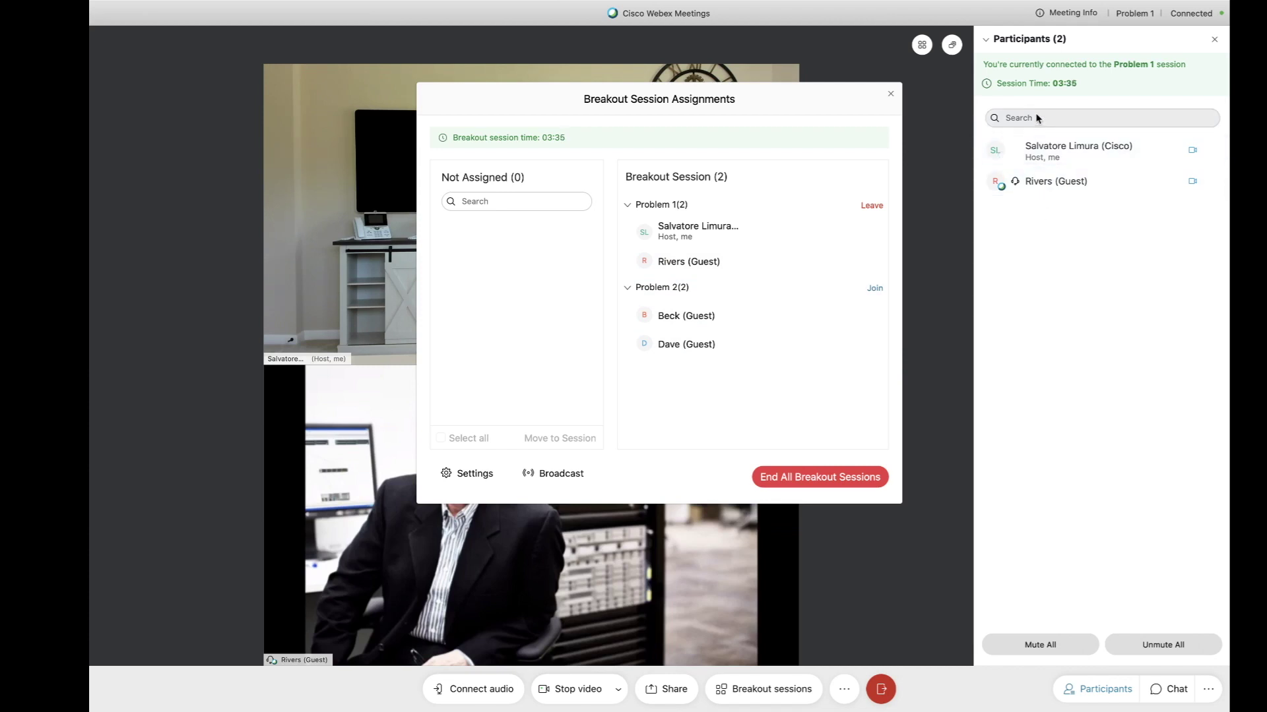
{"action": "mouse_move", "coordinate": [850, 291]}
{"action": "left_click", "coordinate": [874, 289]}
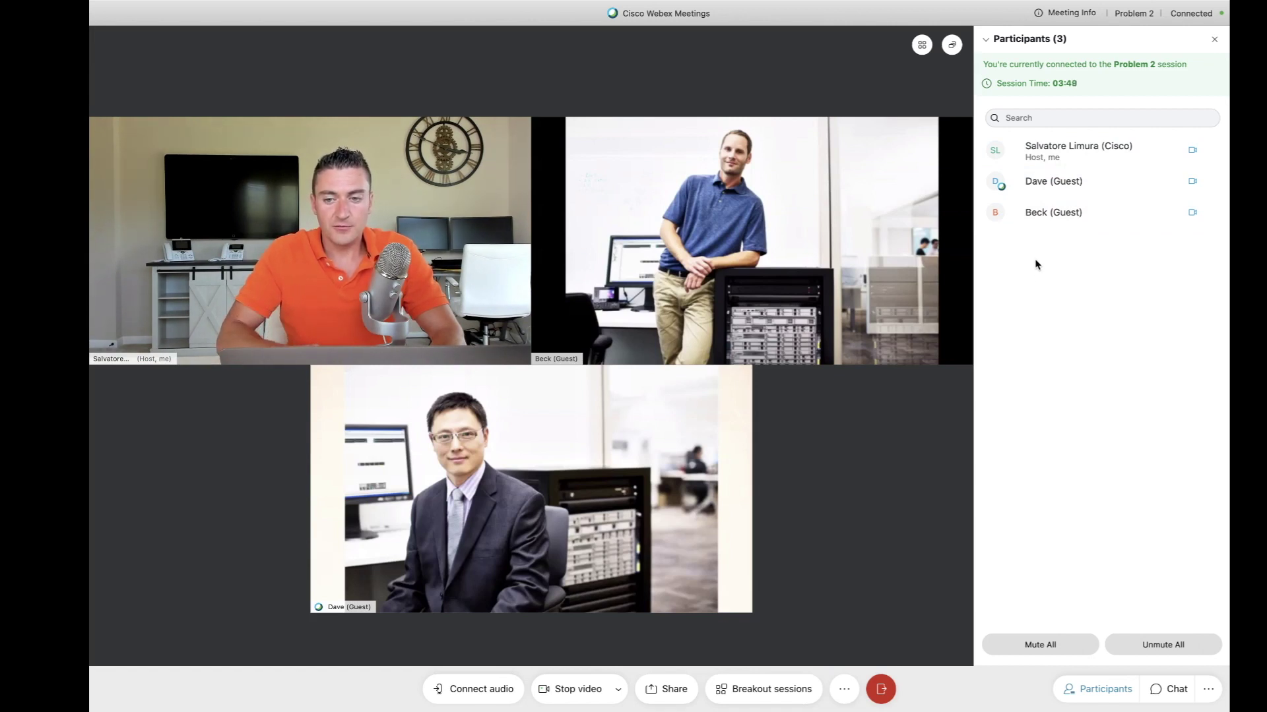
Broadcast the message "Hello" to all participants in all breakout sessions and acknowledge it on the guest's screen.
{"action": "mouse_move", "coordinate": [560, 4]}
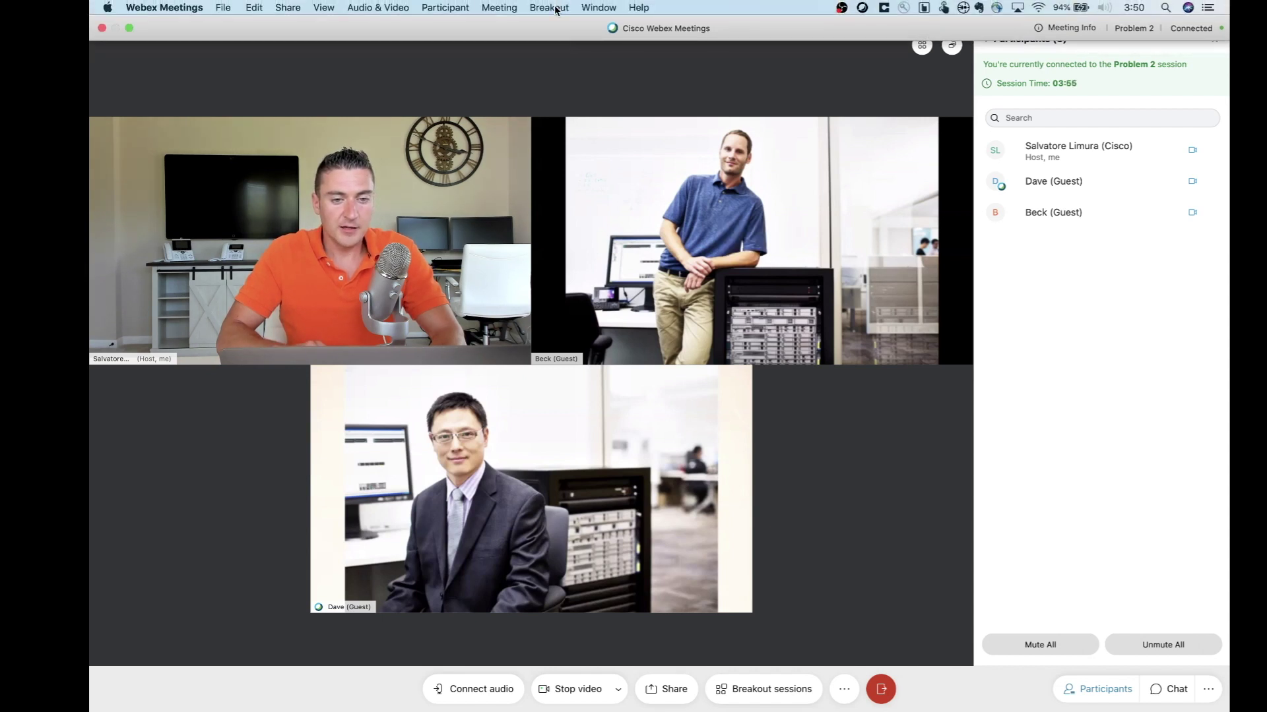
{"action": "left_click", "coordinate": [556, 8]}
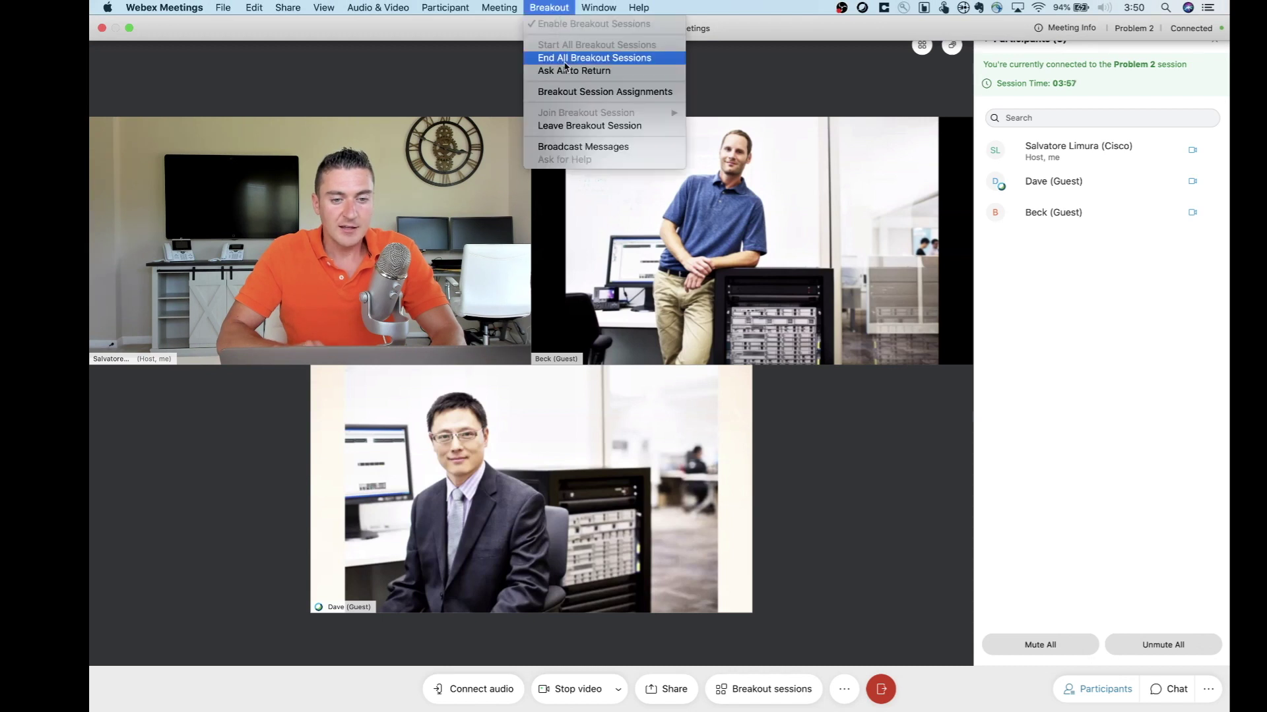
{"action": "left_click", "coordinate": [575, 146]}
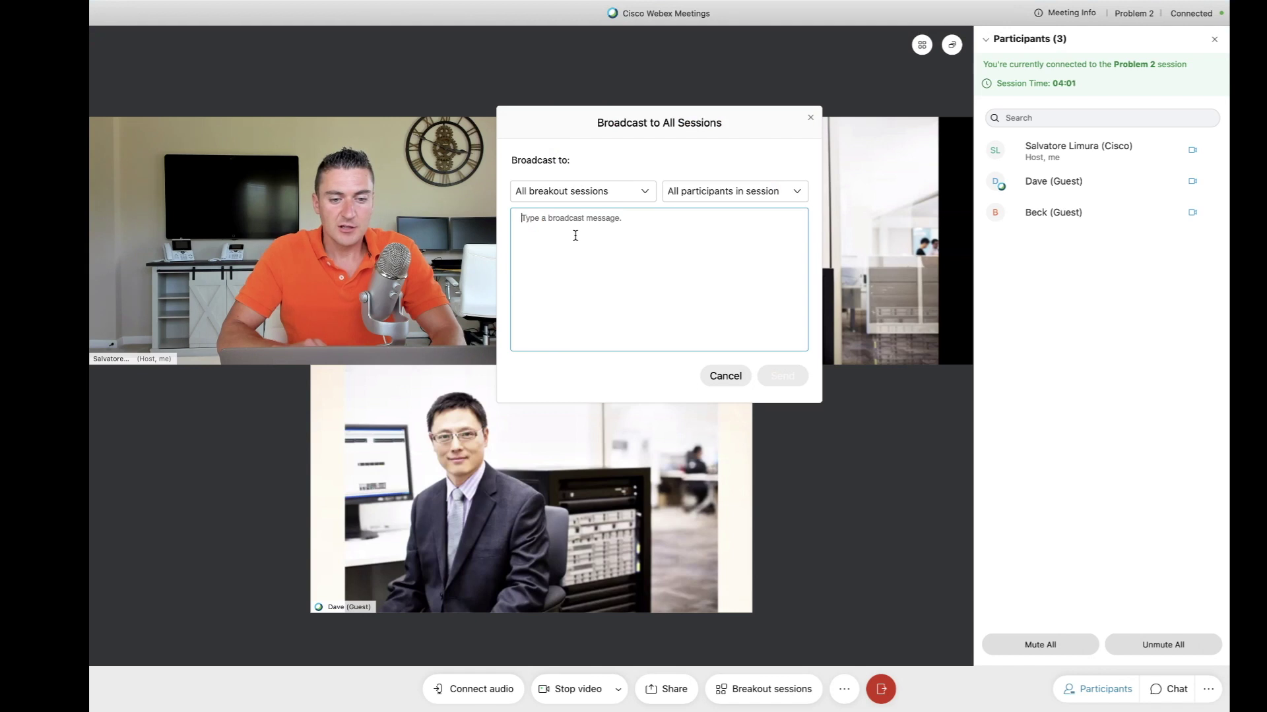
{"action": "left_click", "coordinate": [616, 198]}
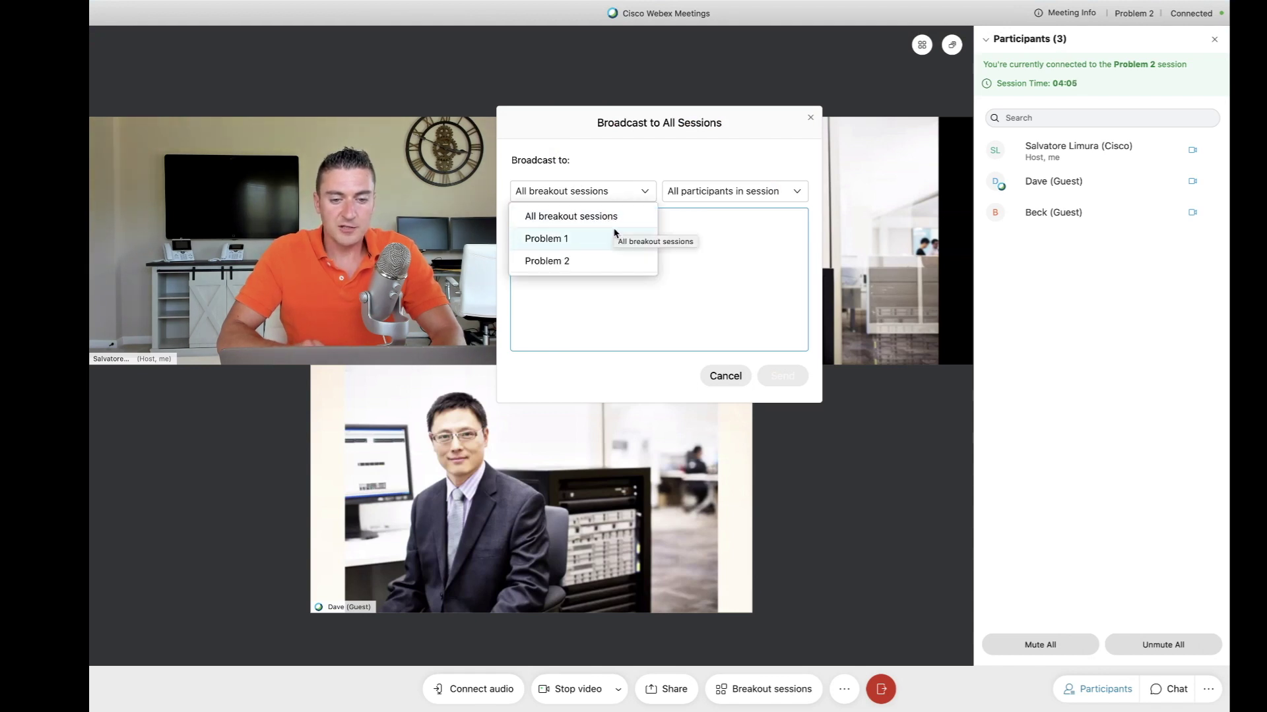
{"action": "left_click", "coordinate": [757, 195]}
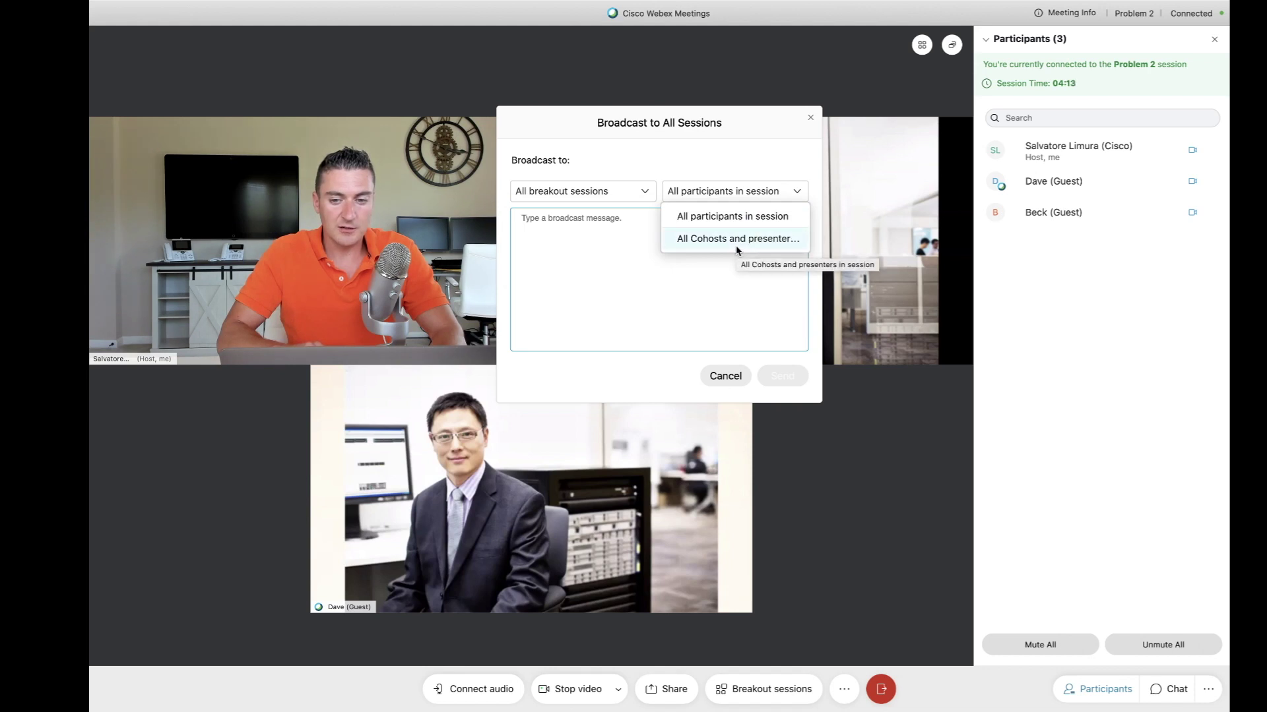
{"action": "left_click", "coordinate": [594, 277]}
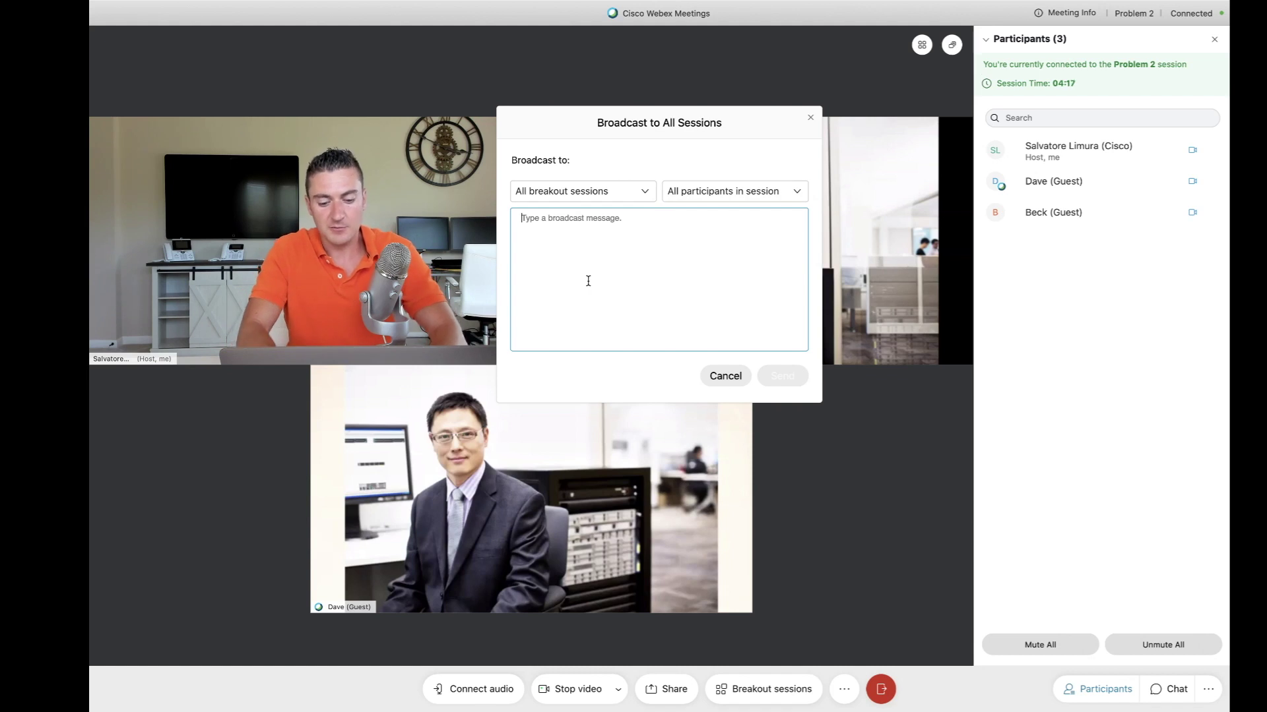
{"action": "type", "text": "Hello"}
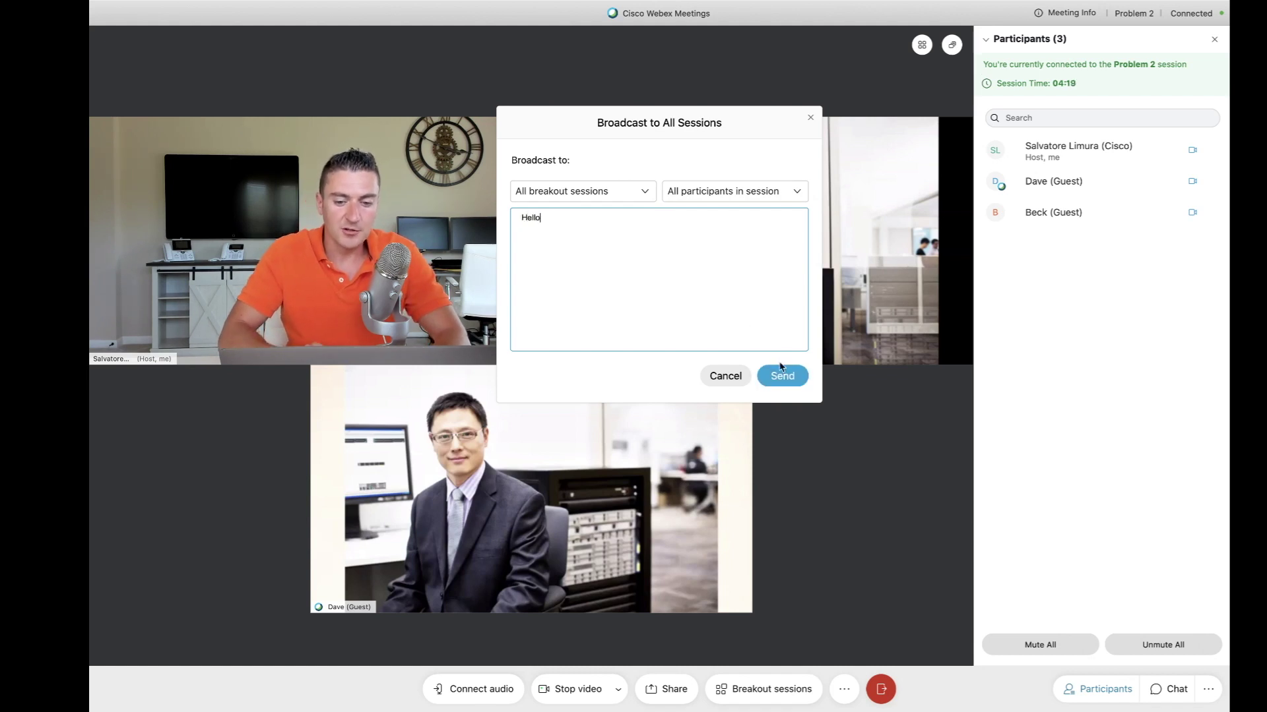
{"action": "left_click", "coordinate": [782, 377]}
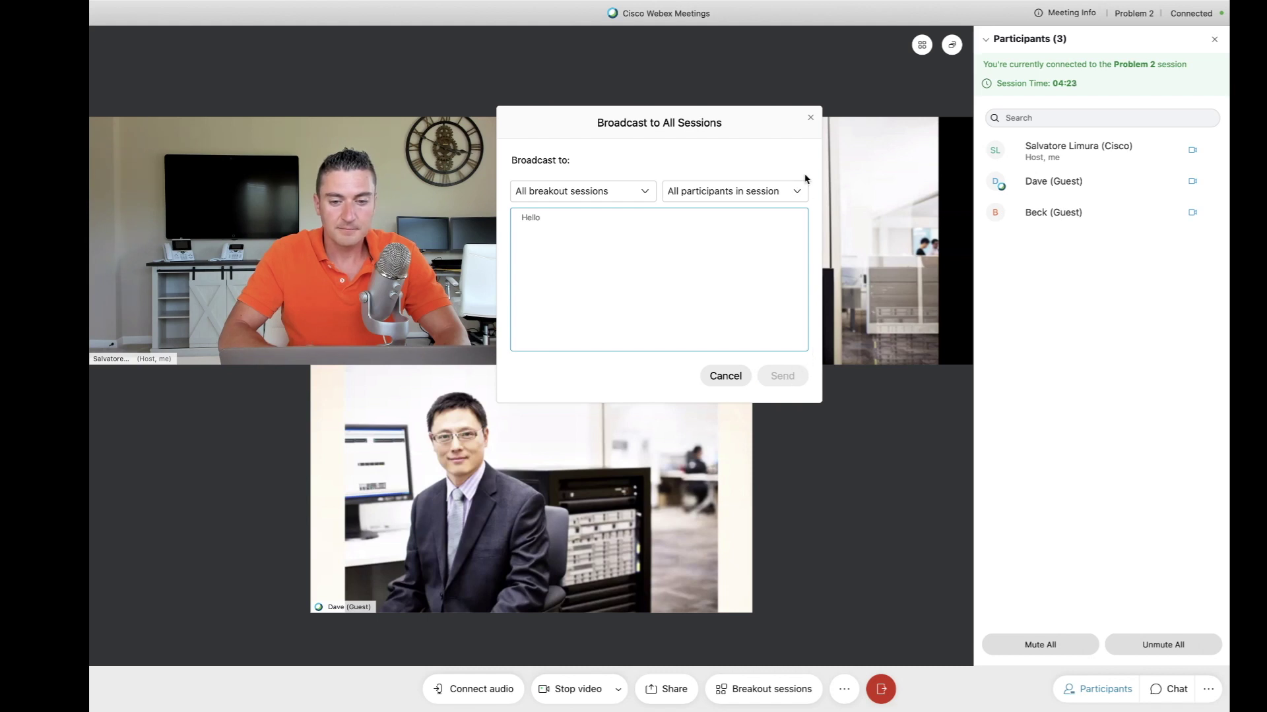
{"action": "left_click", "coordinate": [811, 120]}
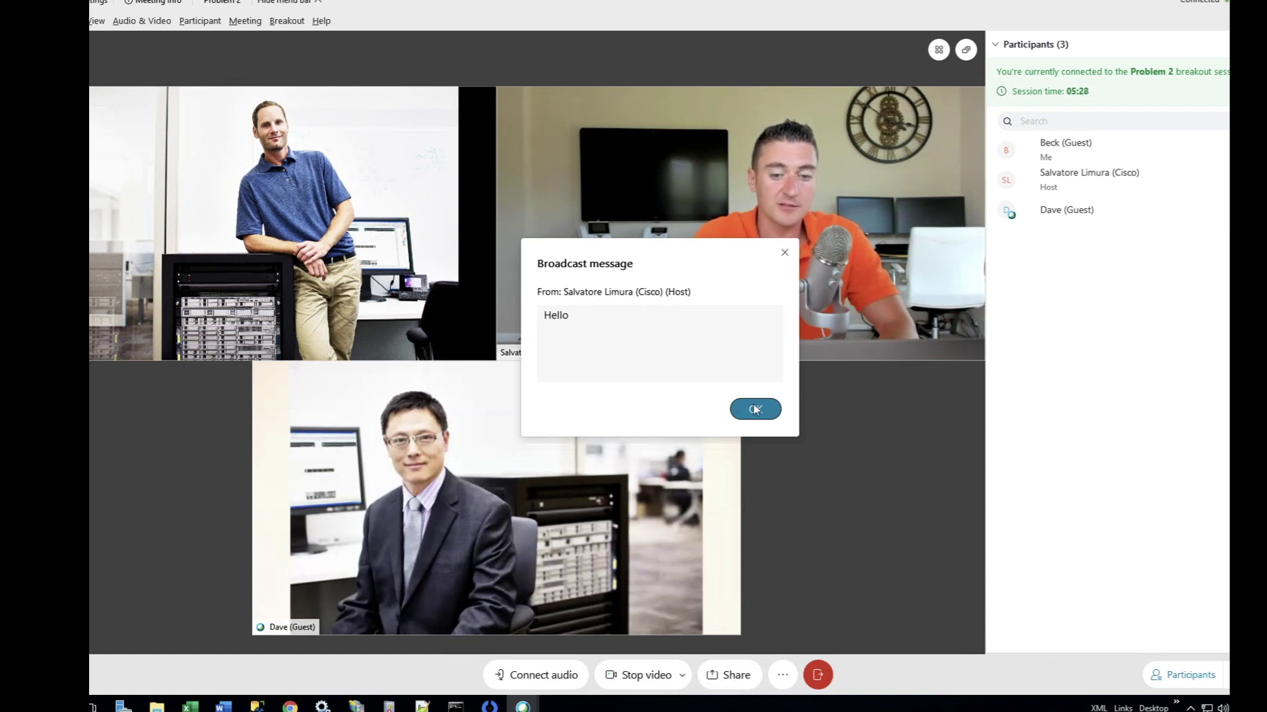
{"action": "left_click", "coordinate": [764, 413]}
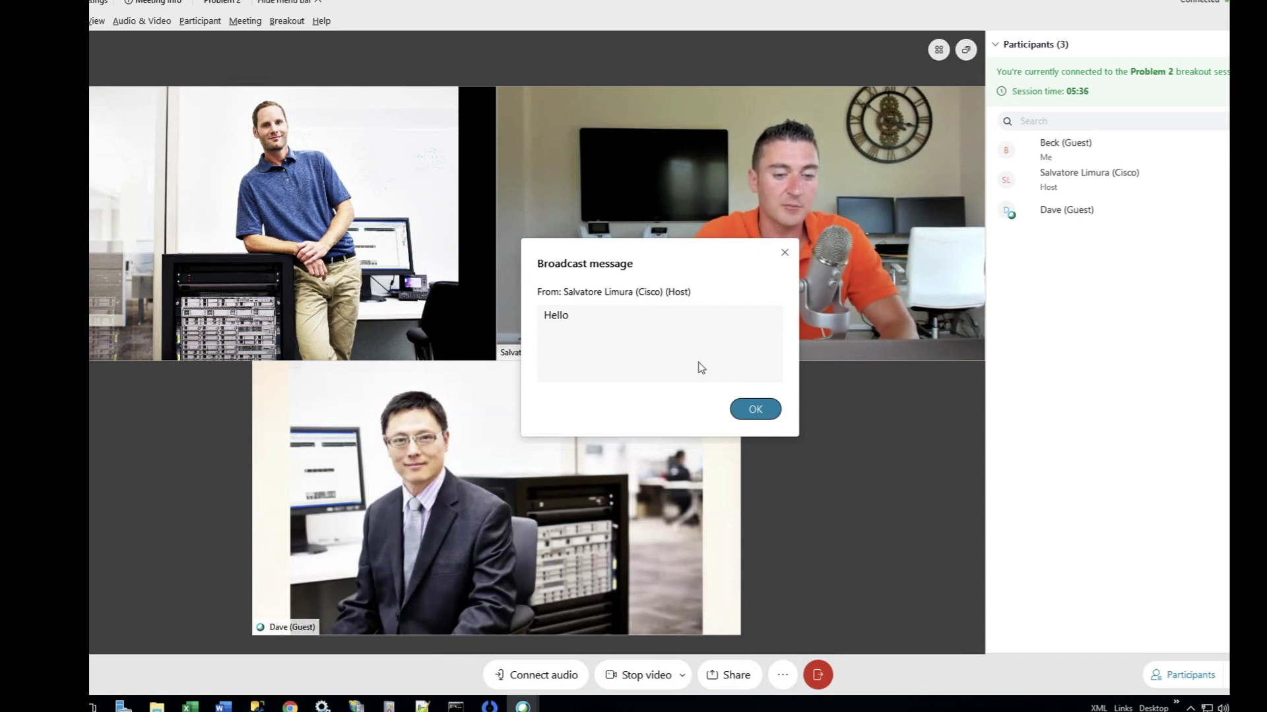
{"action": "left_click", "coordinate": [754, 410]}
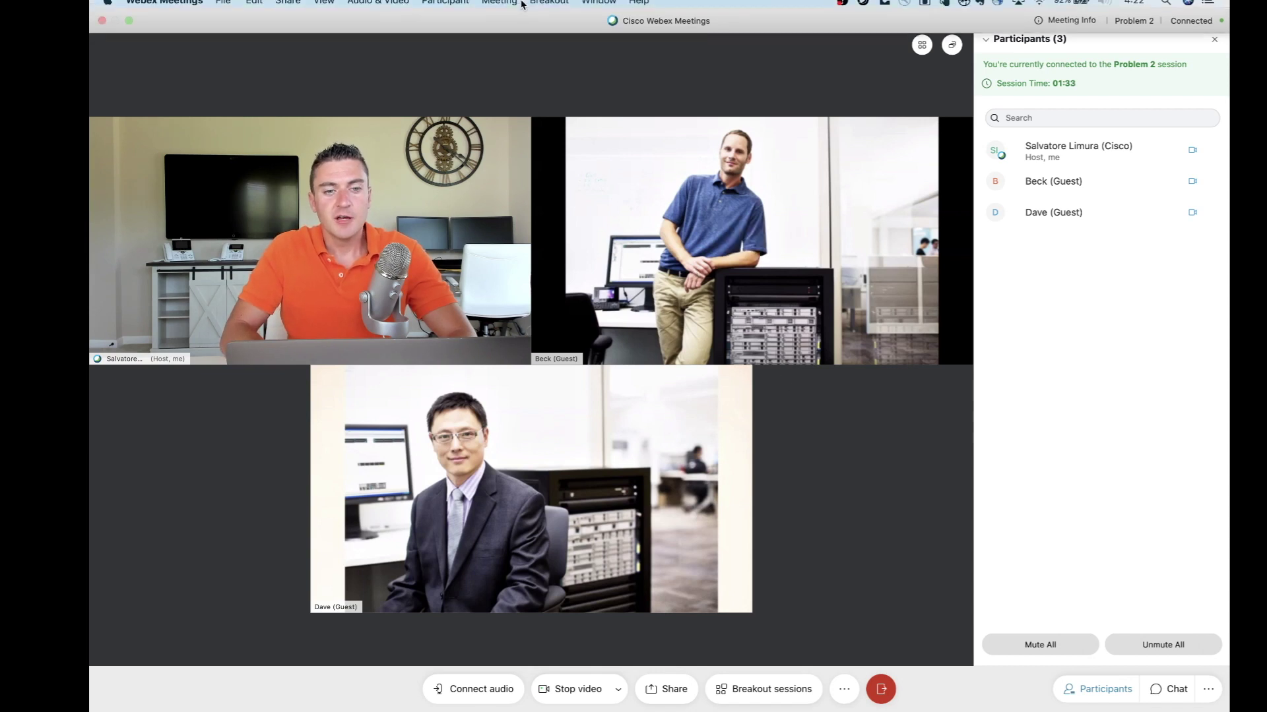
Leave the Problem 2 breakout session and return to the main session.
{"action": "left_click", "coordinate": [536, 7]}
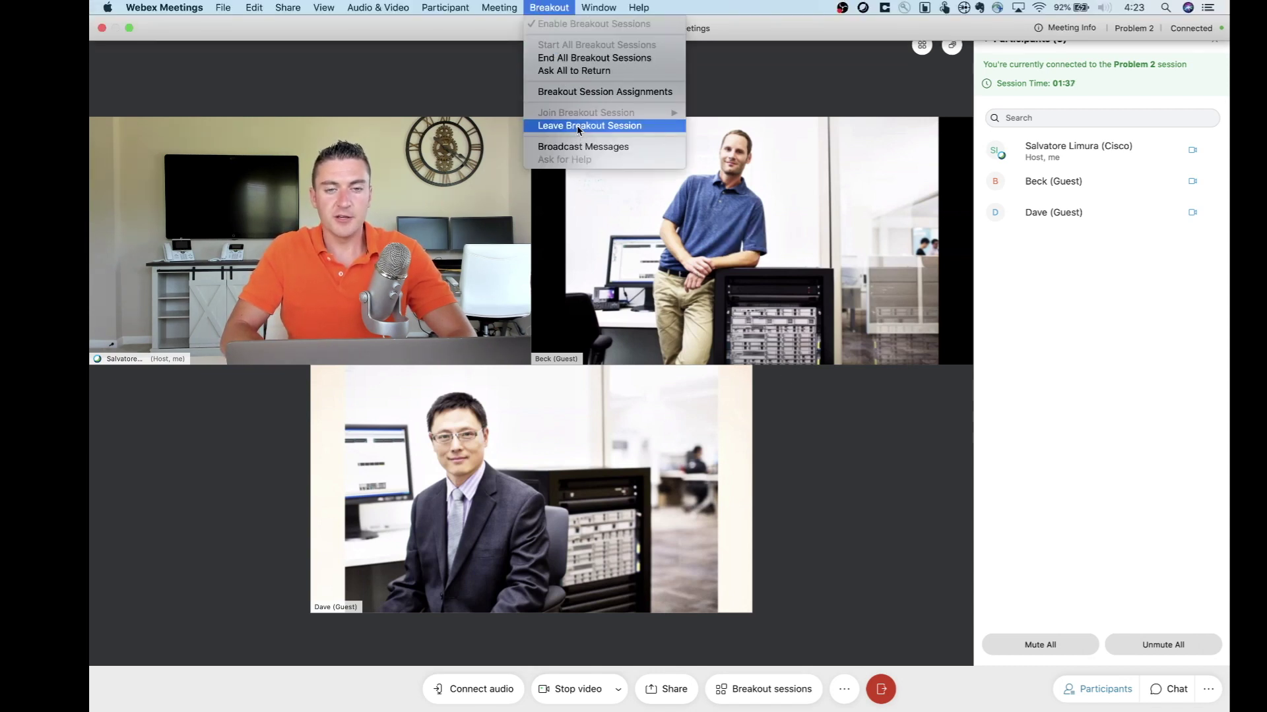
{"action": "left_click", "coordinate": [834, 556]}
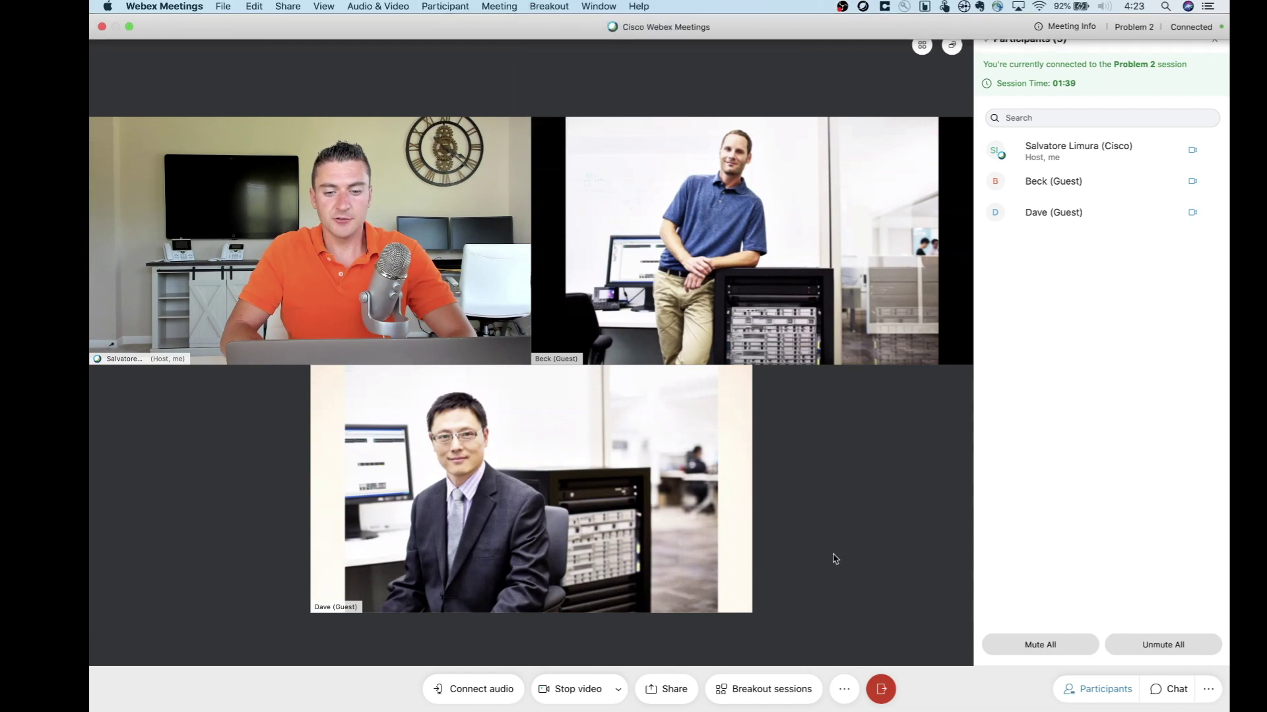
{"action": "left_click", "coordinate": [884, 691]}
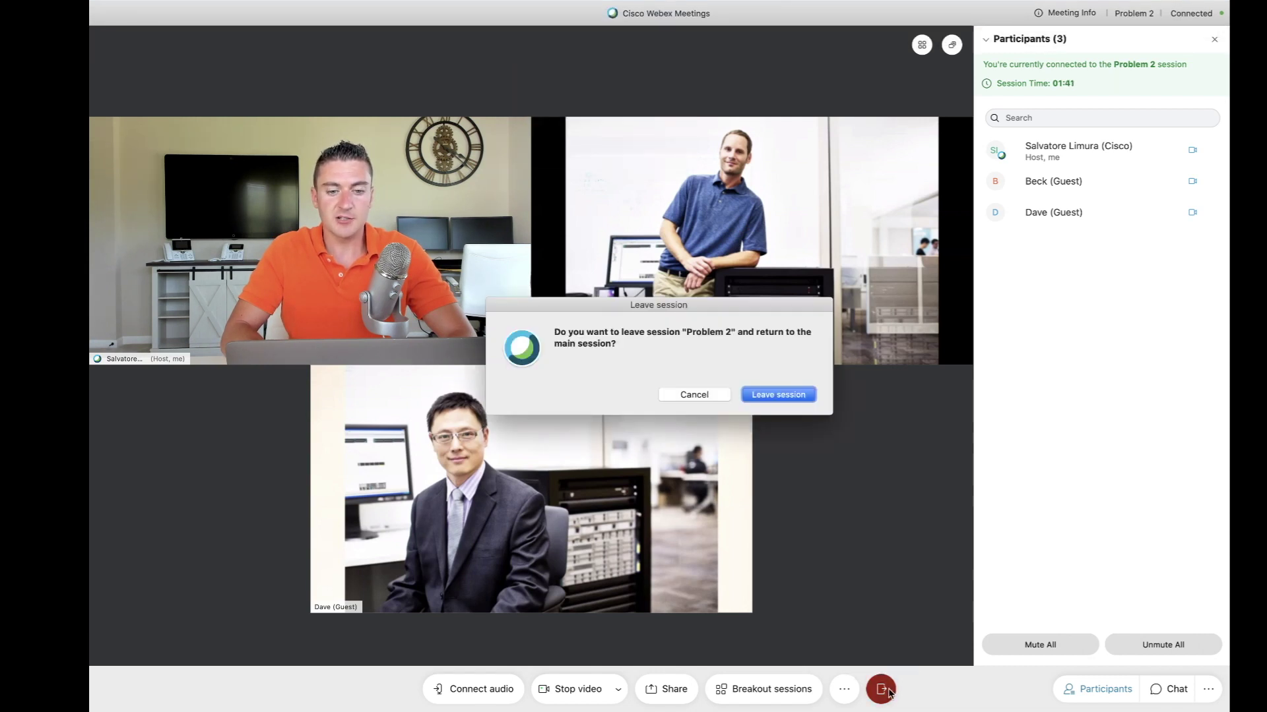
{"action": "left_click", "coordinate": [770, 389]}
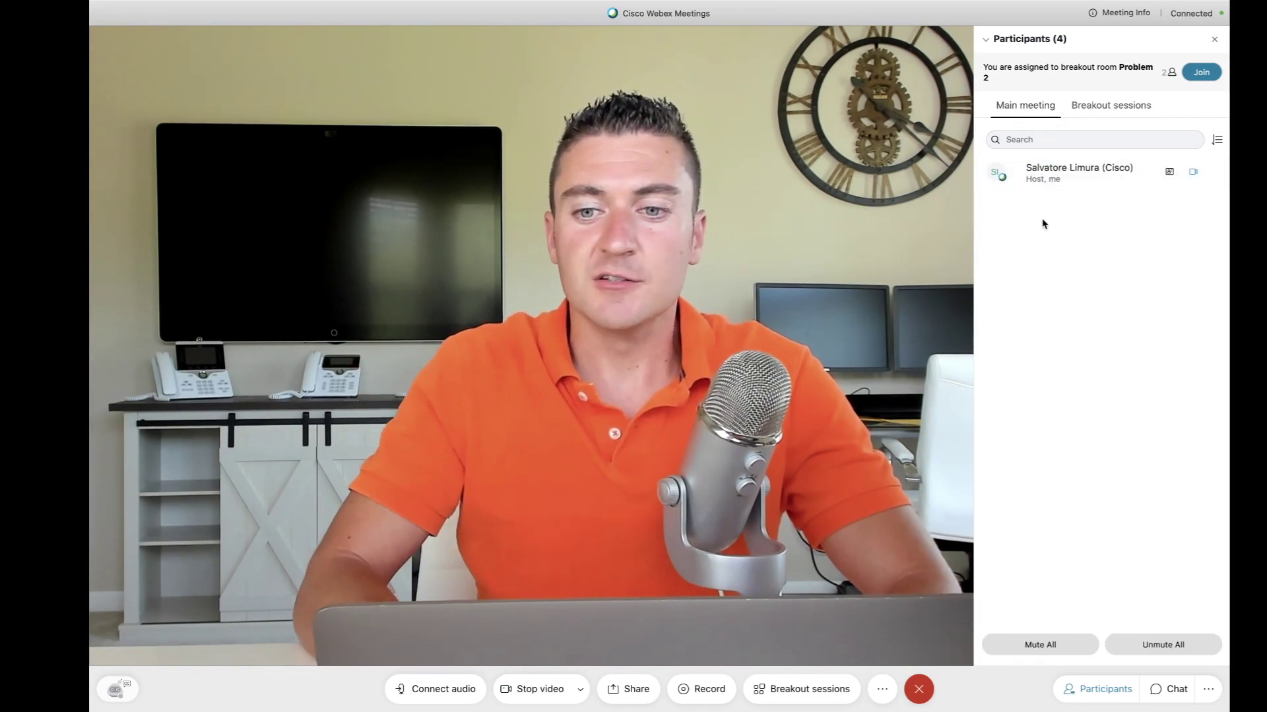
Show the participants by breakout session, check who is in the assigned session, and join Problem 1.
{"action": "left_click", "coordinate": [1097, 109]}
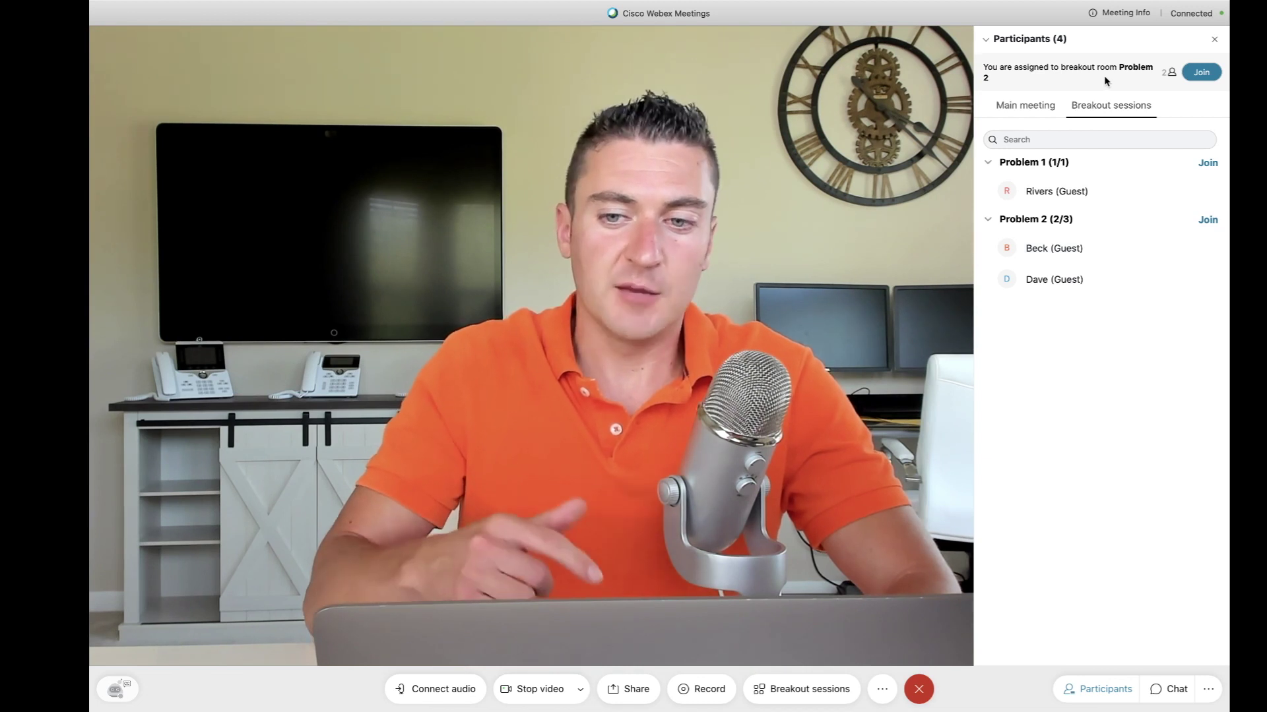
{"action": "mouse_move", "coordinate": [1184, 74]}
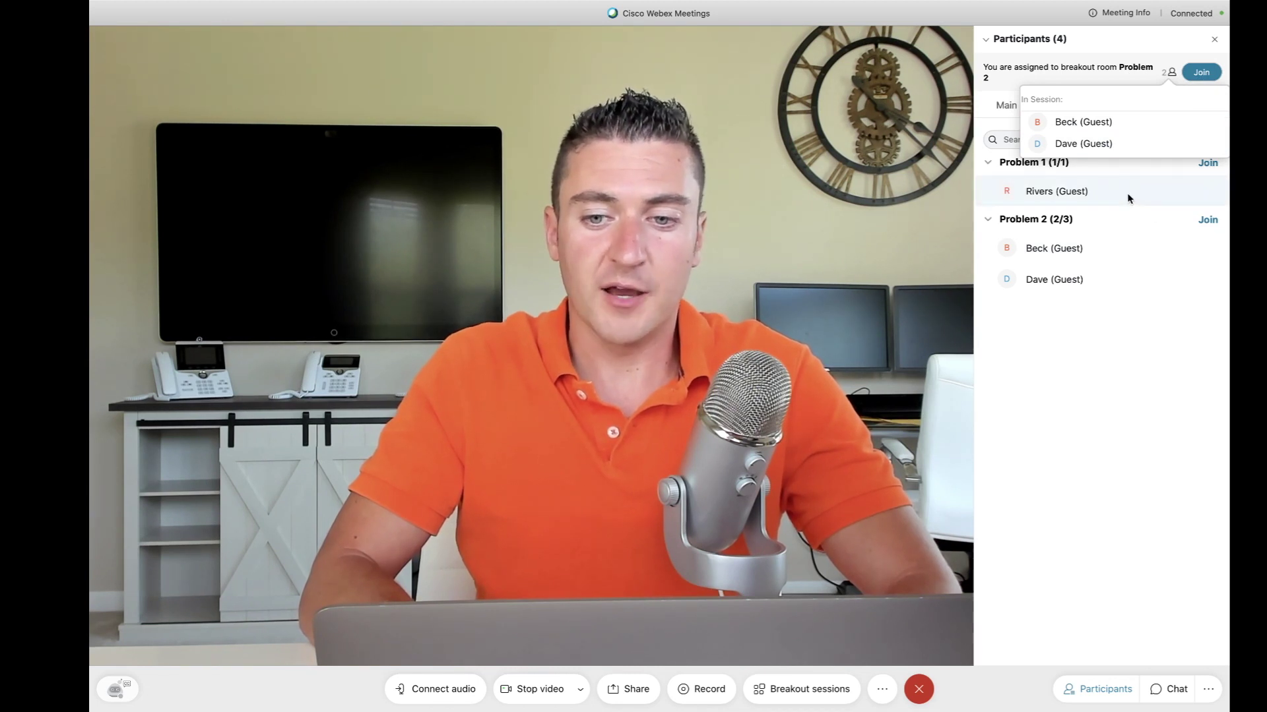
{"action": "left_click", "coordinate": [1206, 163]}
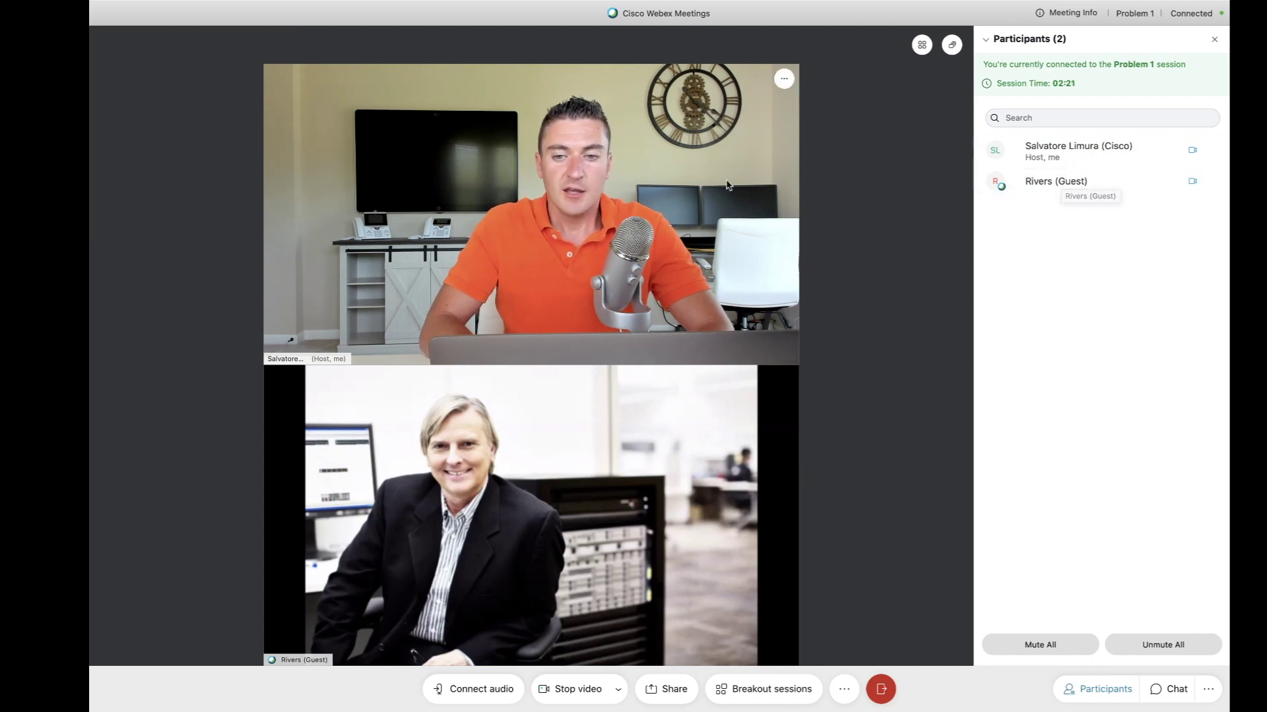
End all breakout sessions and acknowledge the closing countdown notice.
{"action": "mouse_move", "coordinate": [500, 3]}
{"action": "left_click", "coordinate": [548, 8]}
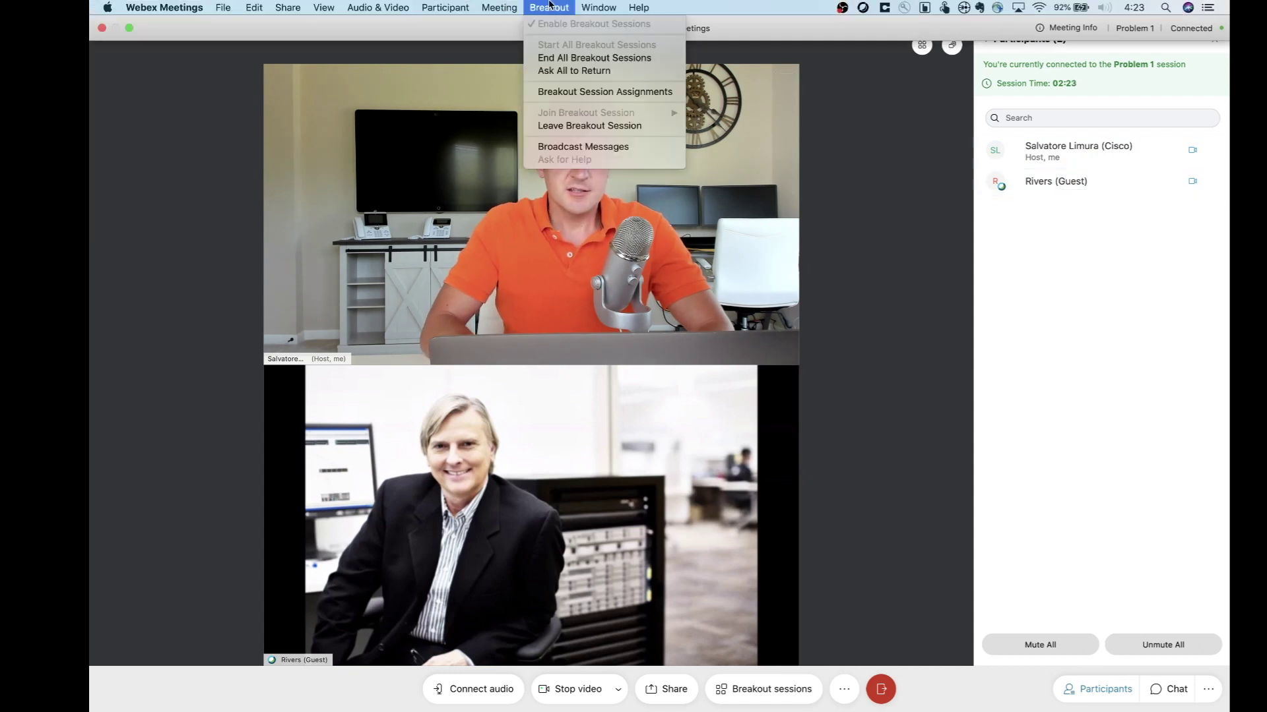
{"action": "left_click", "coordinate": [558, 59]}
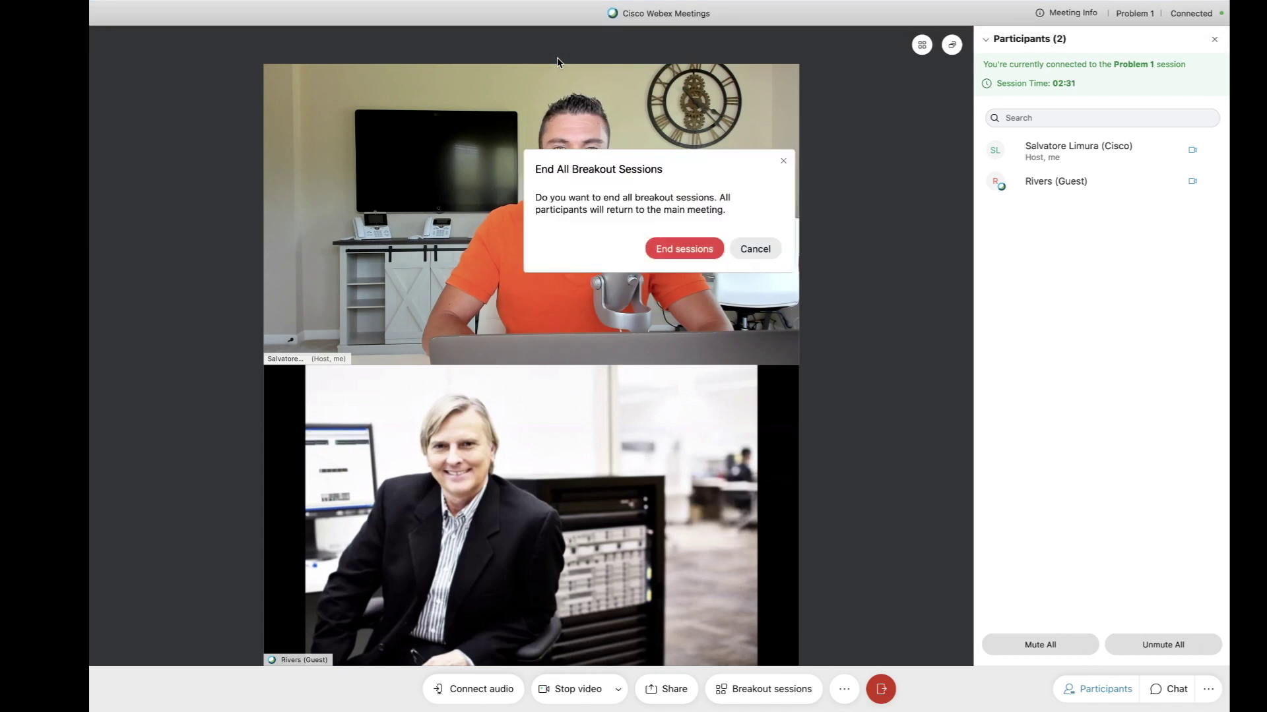
{"action": "left_click", "coordinate": [686, 250]}
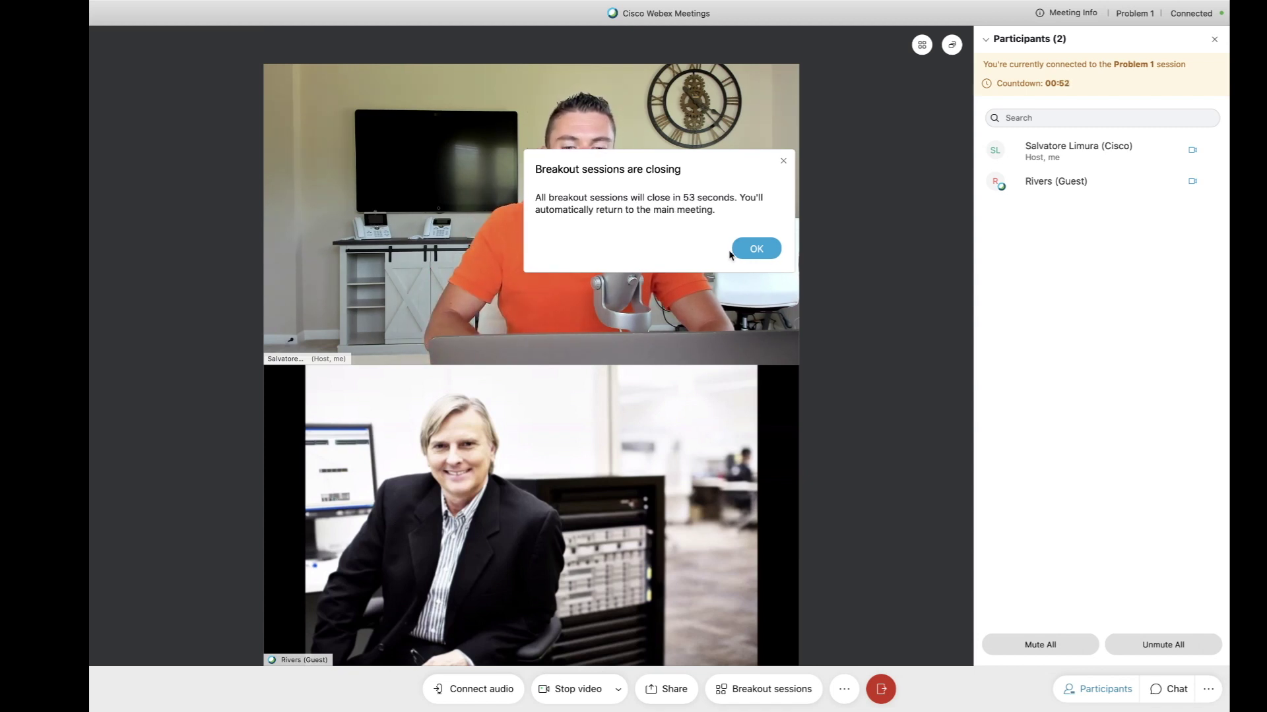
{"action": "left_click", "coordinate": [754, 250]}
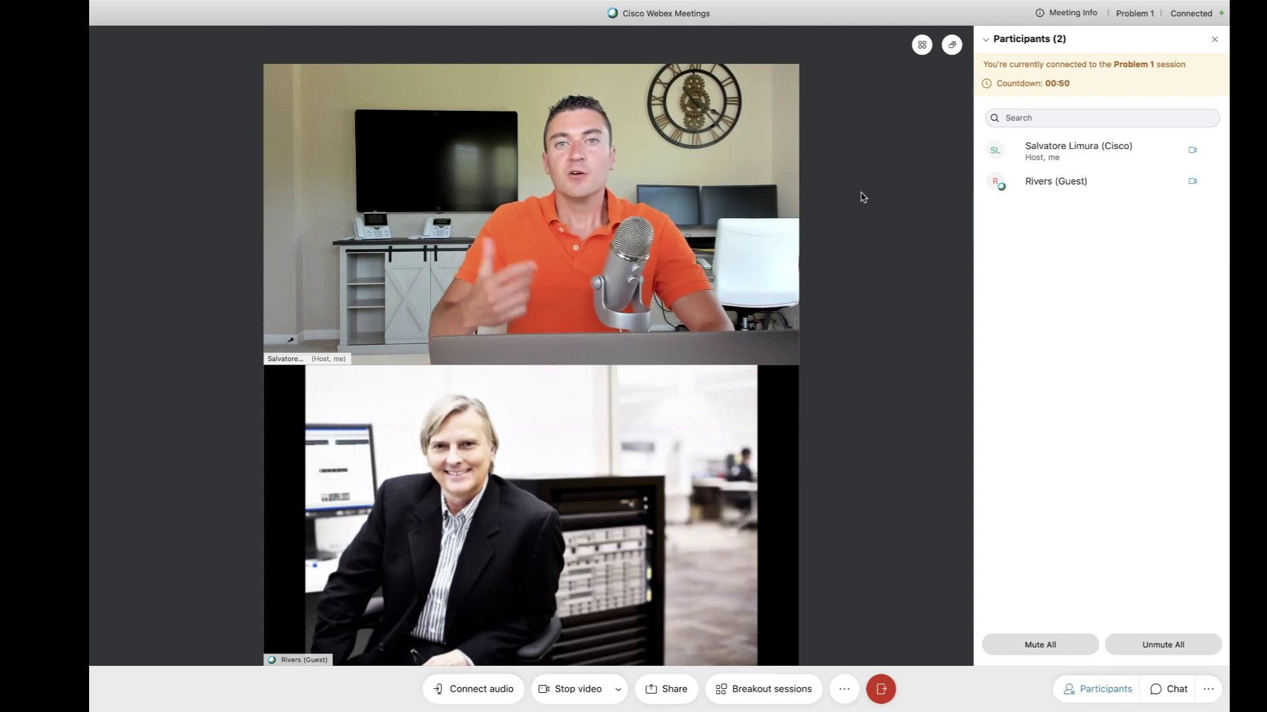